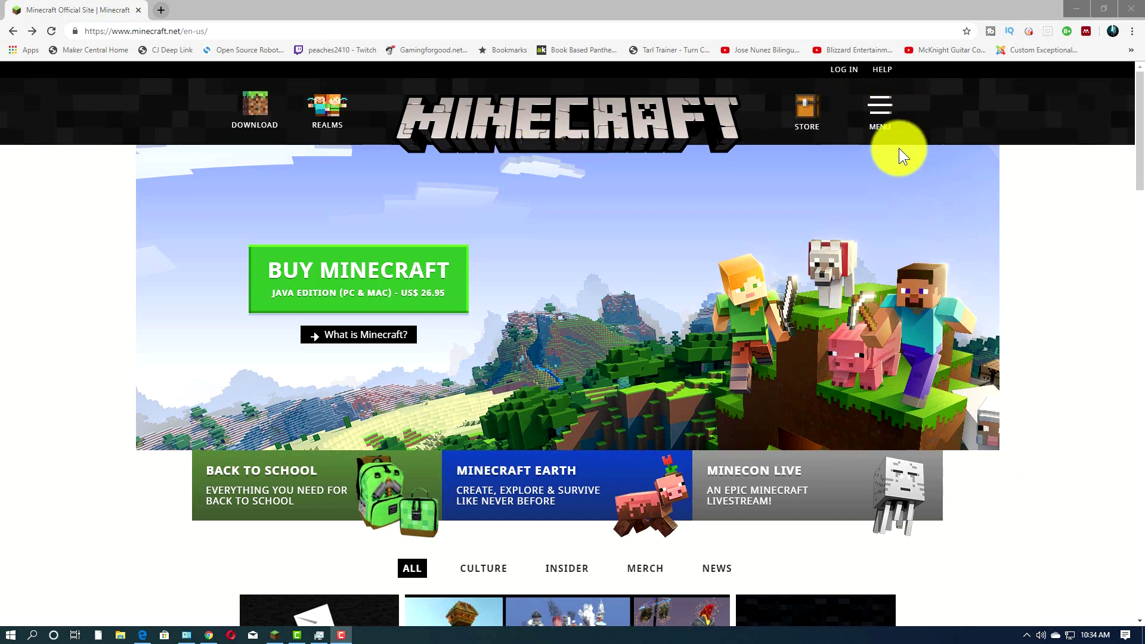
- Go to Minecraft.net's Trial & Download page and scroll to the server software downloads
click(883, 122)
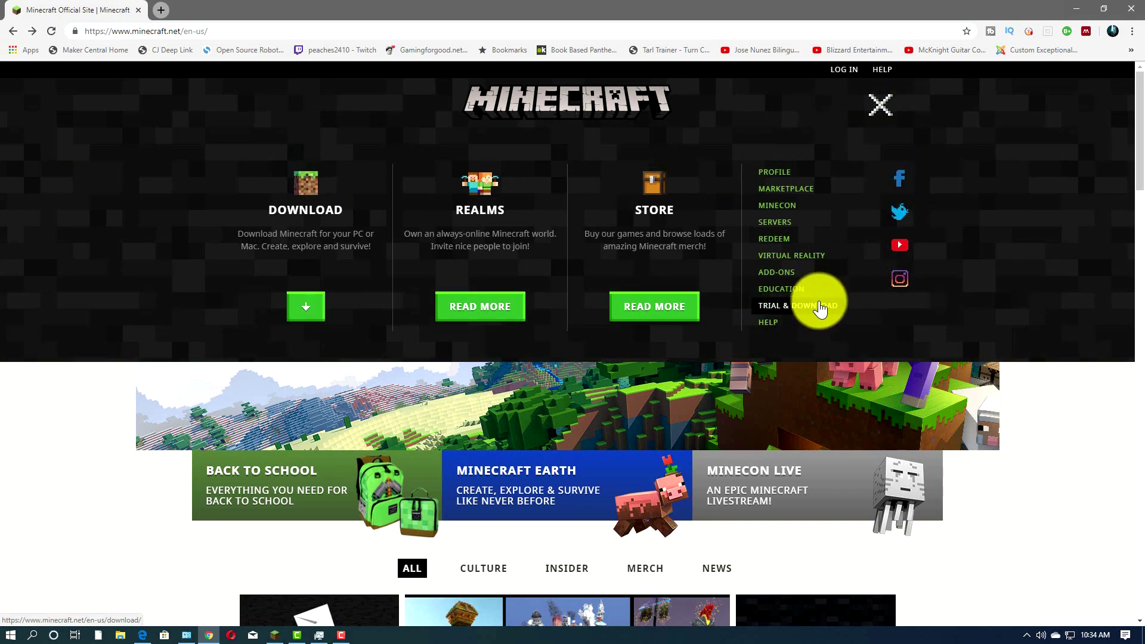
click(819, 305)
scroll(895, 275, down, 3)
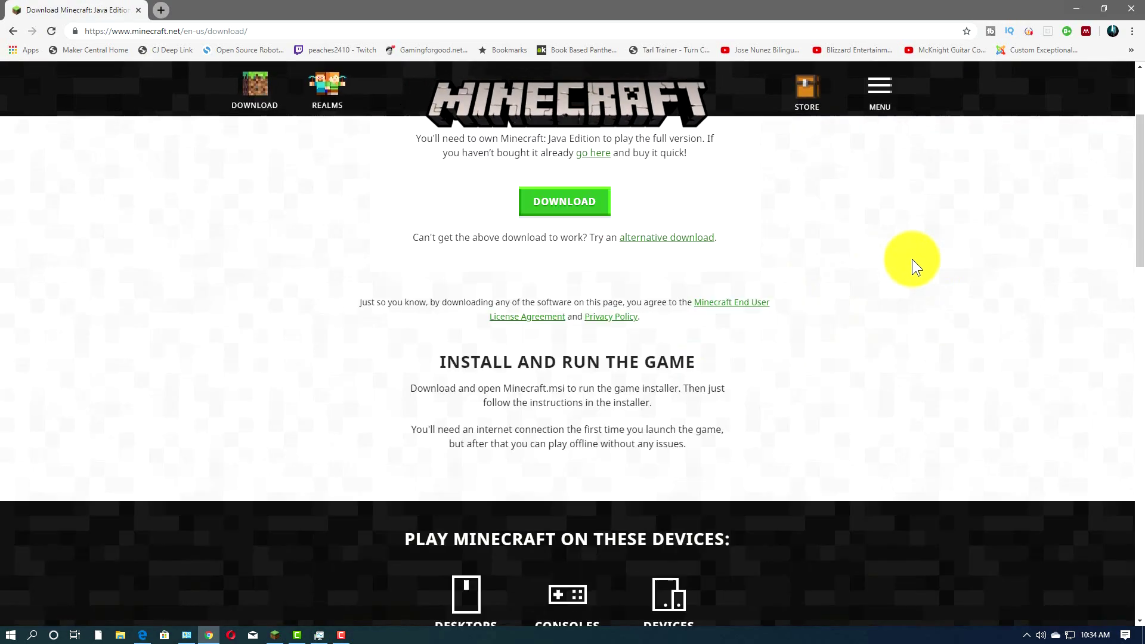
scroll(912, 263, down, 12)
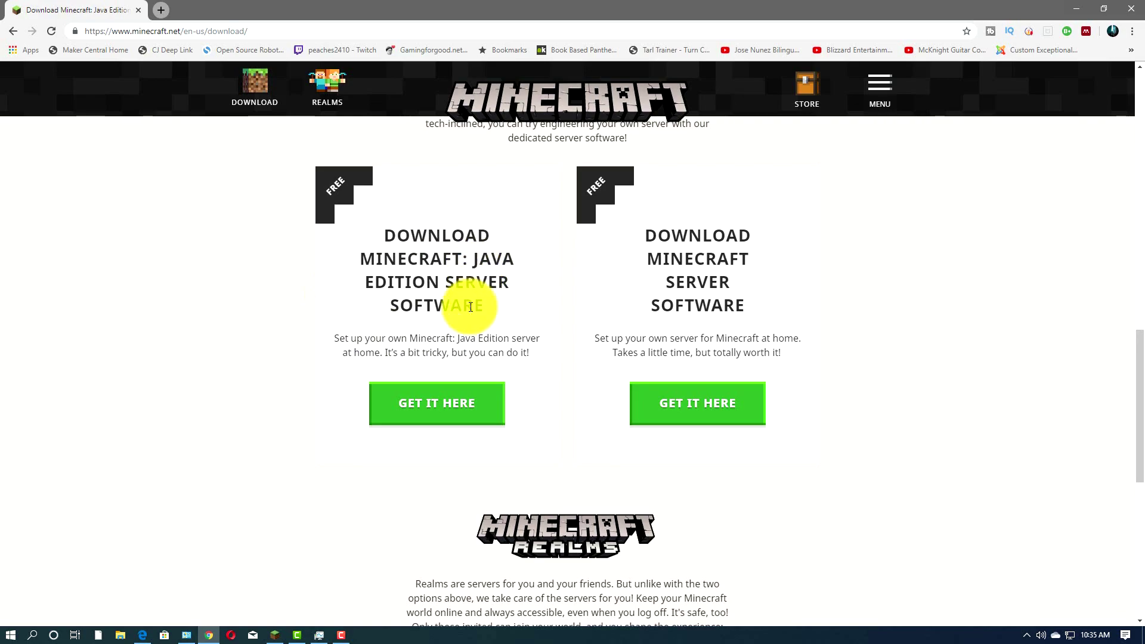
- Open the Java Edition server download page and highlight the minecraft_server.1.14.4.jar file name
click(444, 418)
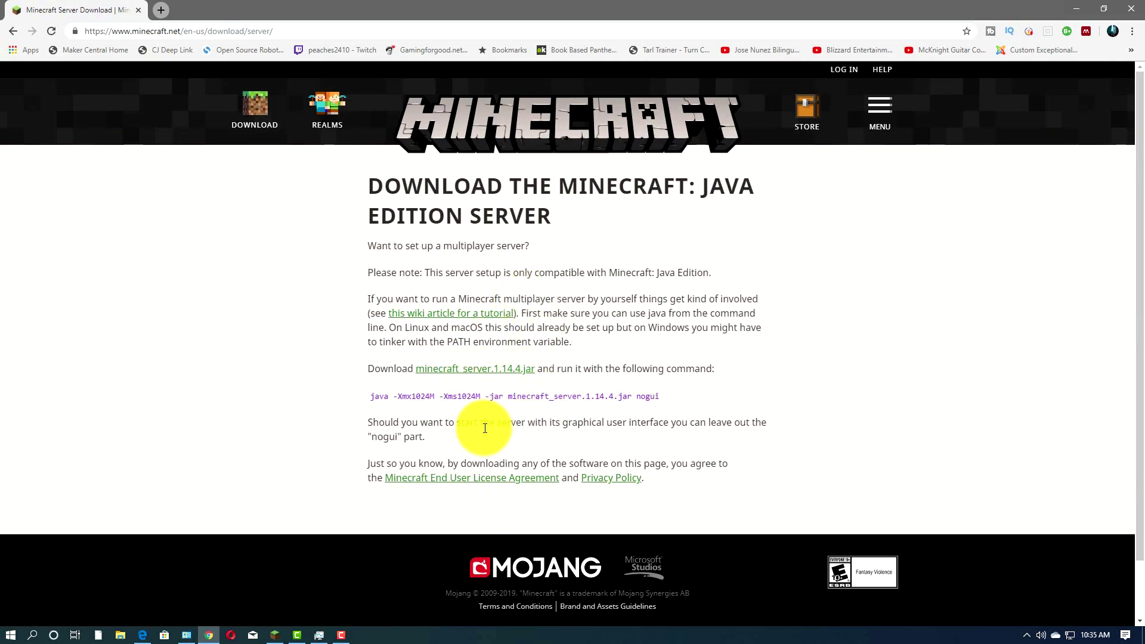
drag(535, 369, 501, 378)
click(419, 376)
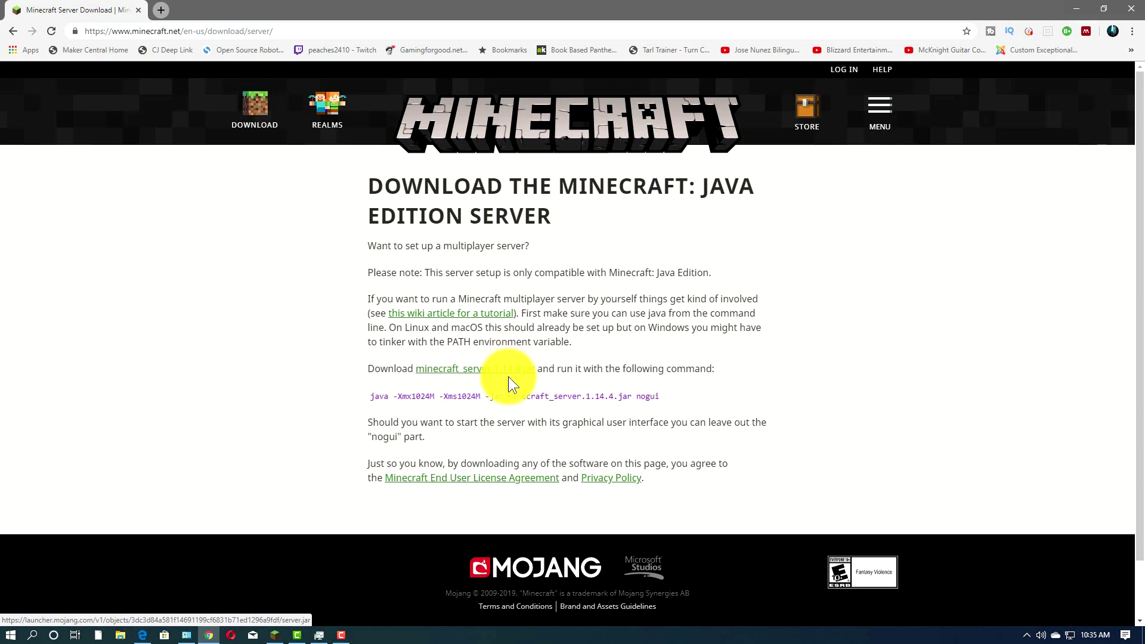
double_click(508, 377)
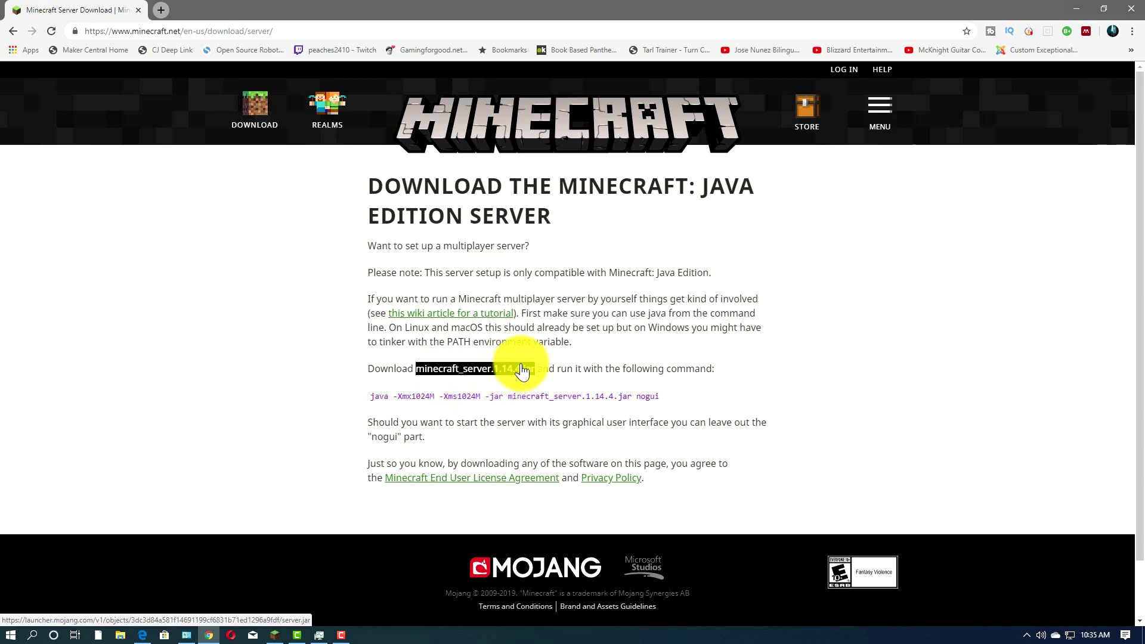
click(544, 366)
double_click(512, 370)
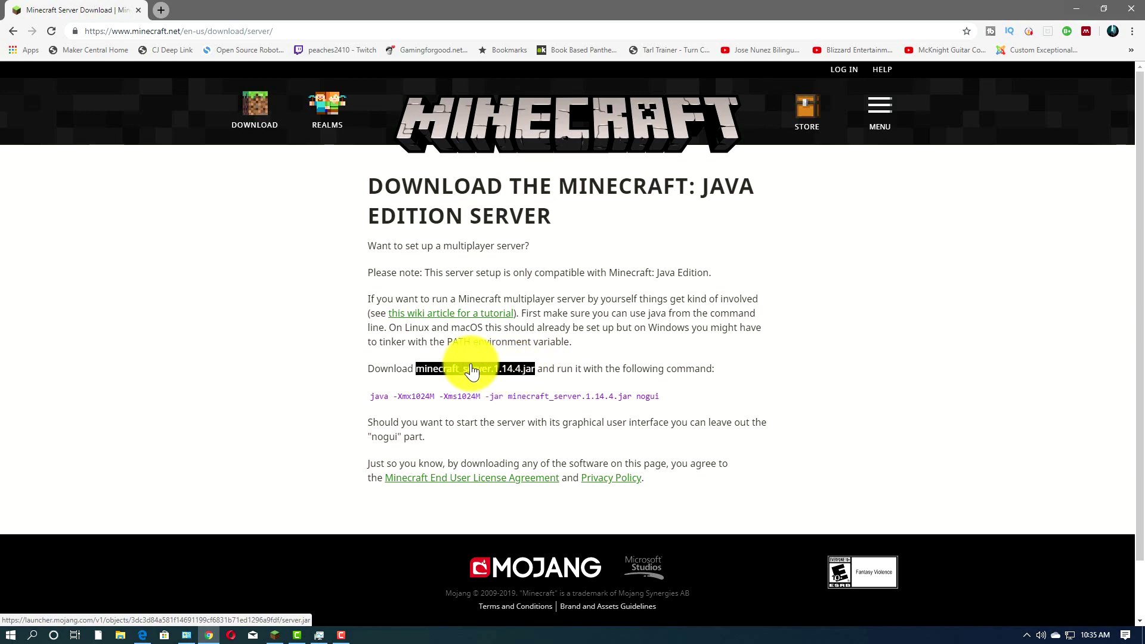
click(481, 369)
double_click(492, 368)
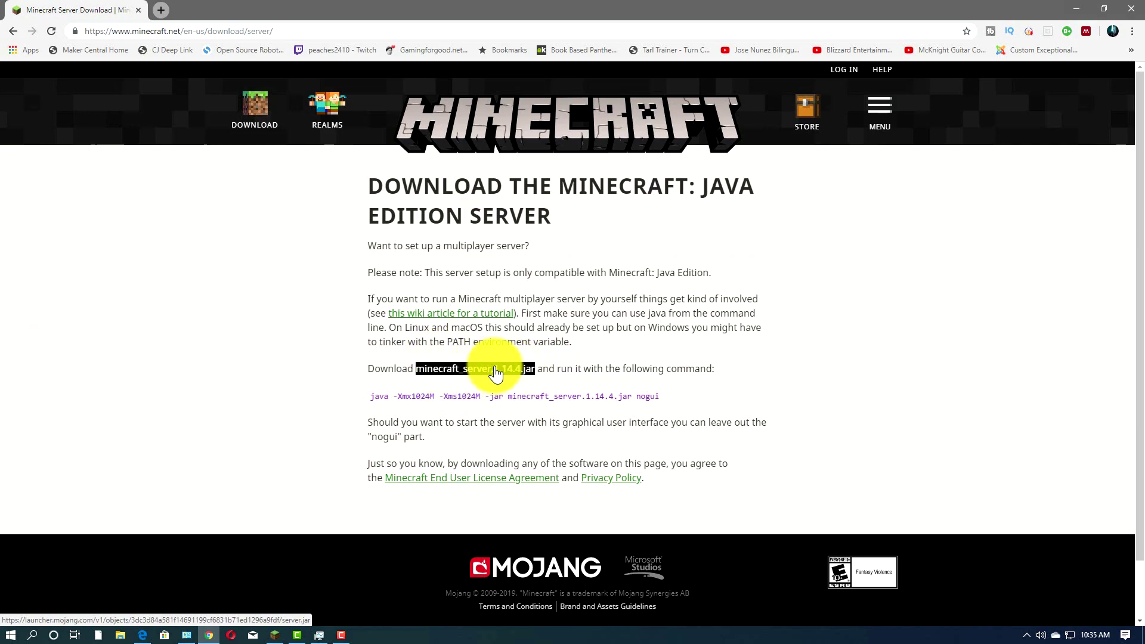
click(495, 368)
double_click(494, 370)
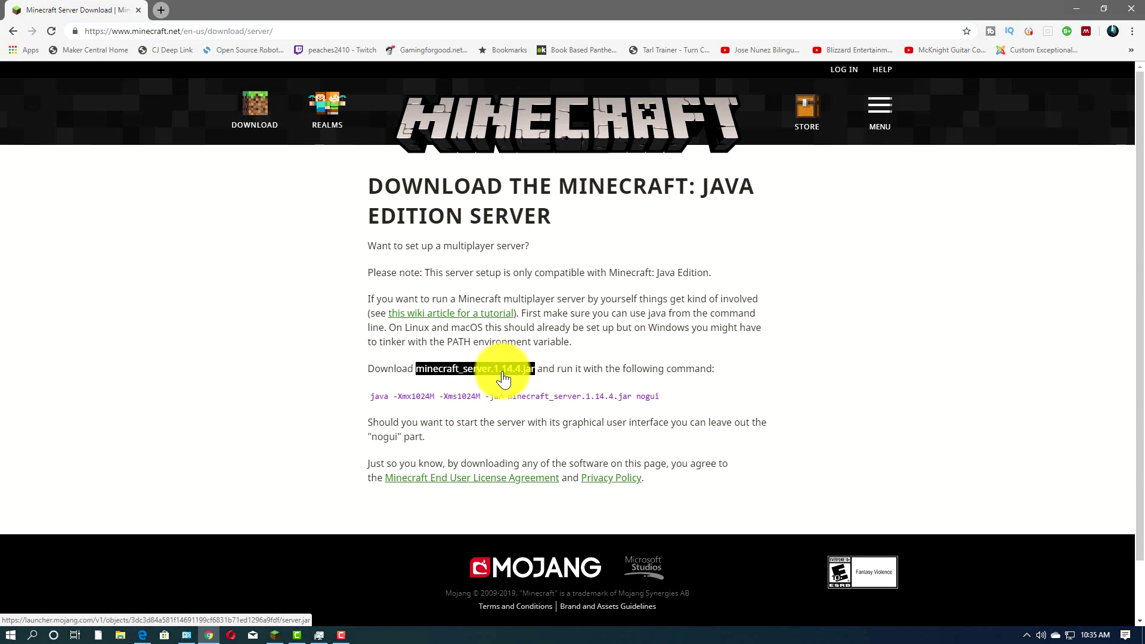
click(493, 362)
double_click(492, 369)
click(543, 370)
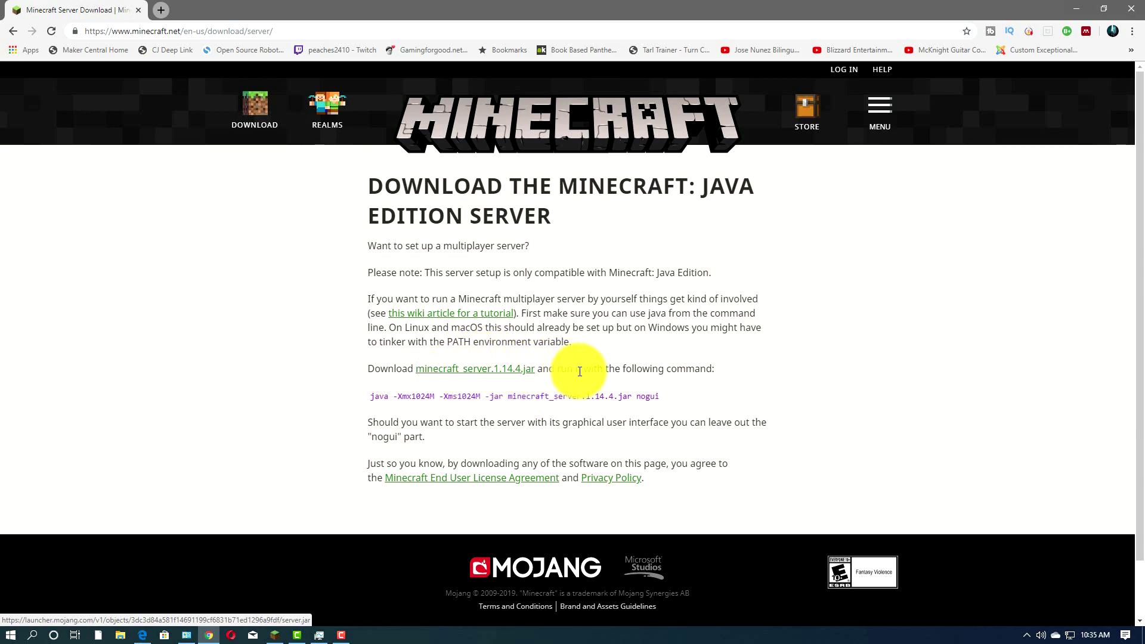
double_click(489, 375)
click(491, 377)
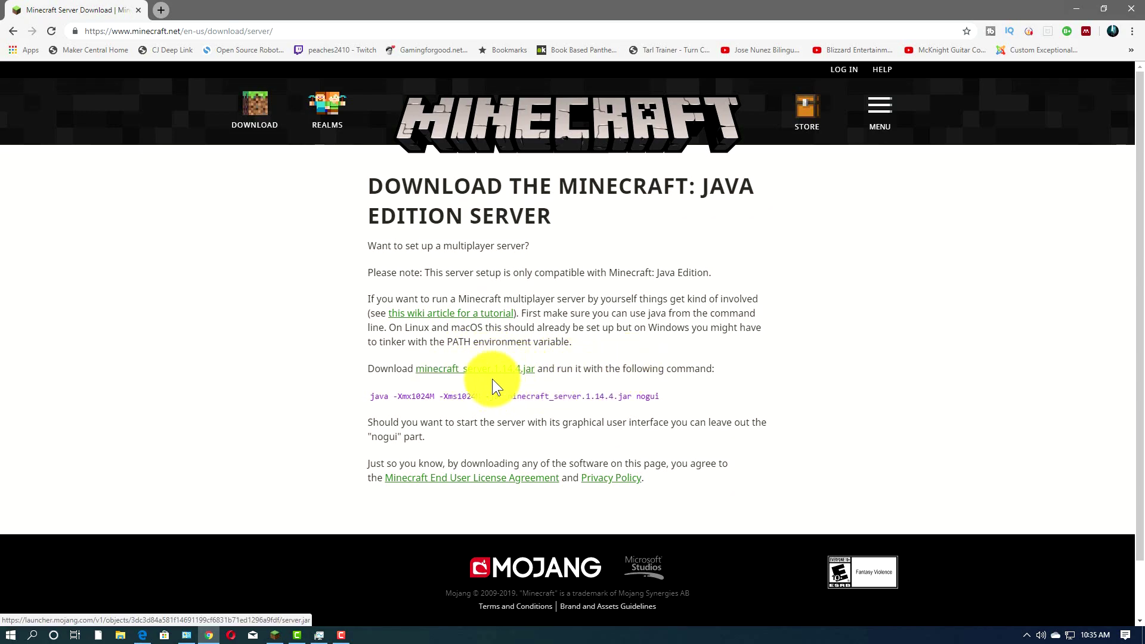
double_click(487, 369)
click(495, 376)
double_click(486, 360)
click(538, 391)
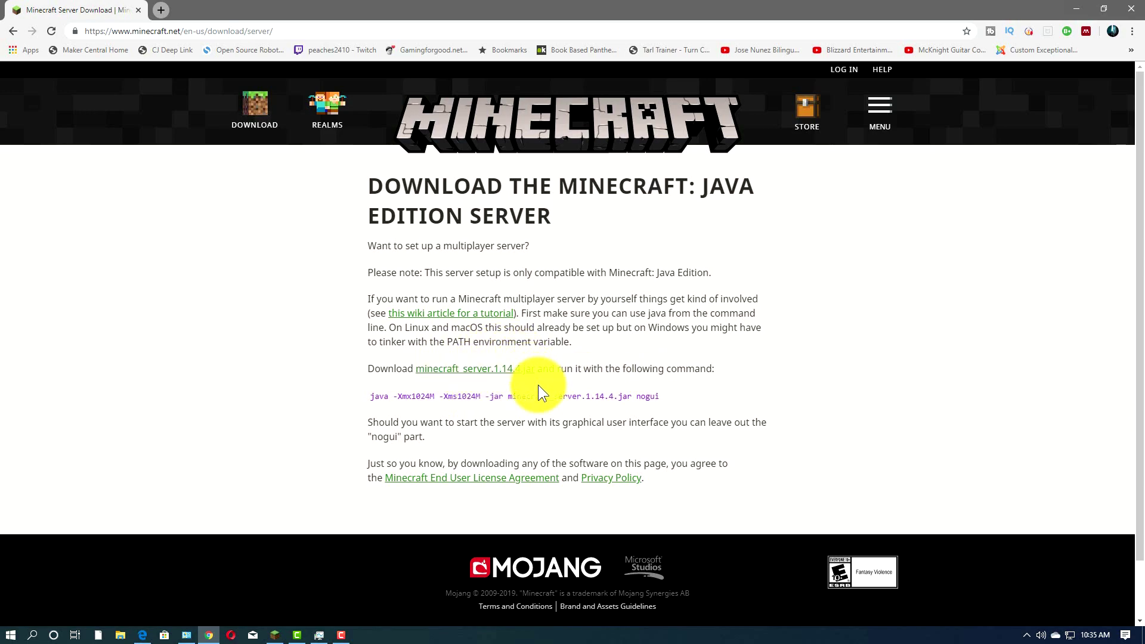
double_click(502, 374)
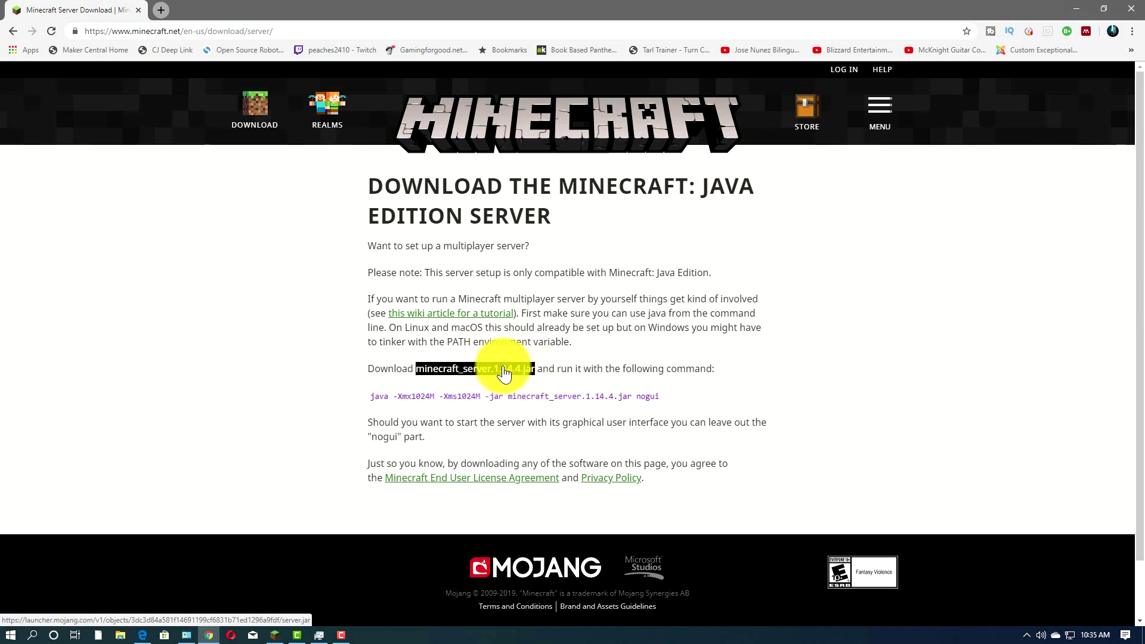
double_click(532, 370)
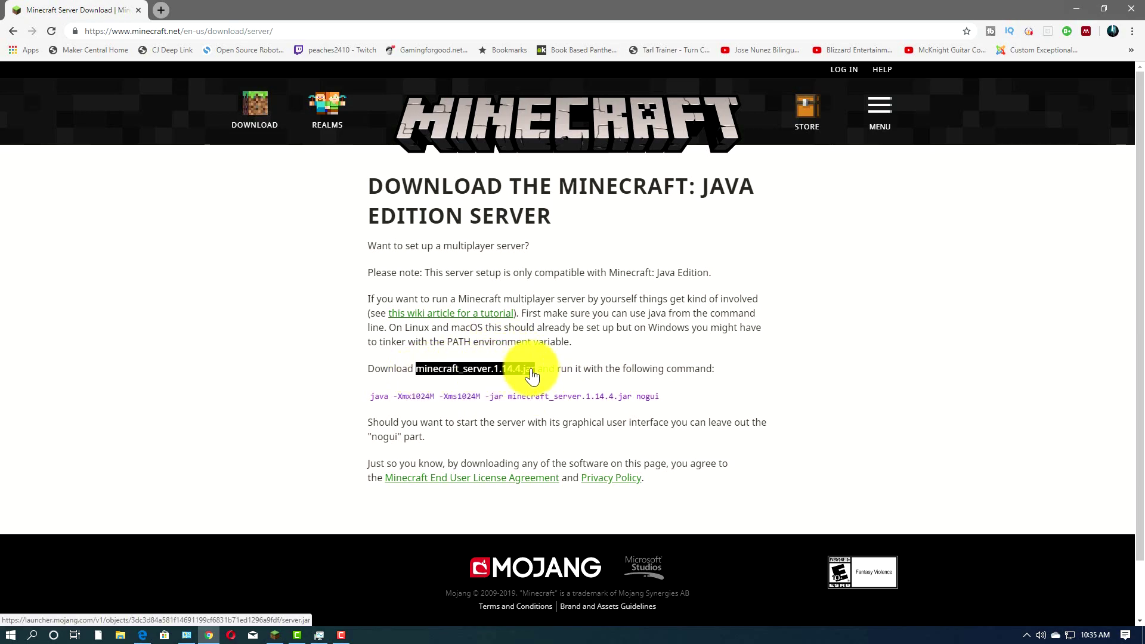
click(438, 374)
- Download minecraft_server.1.14.4.jar and keep server.jar despite the harmful-file warning
double_click(514, 373)
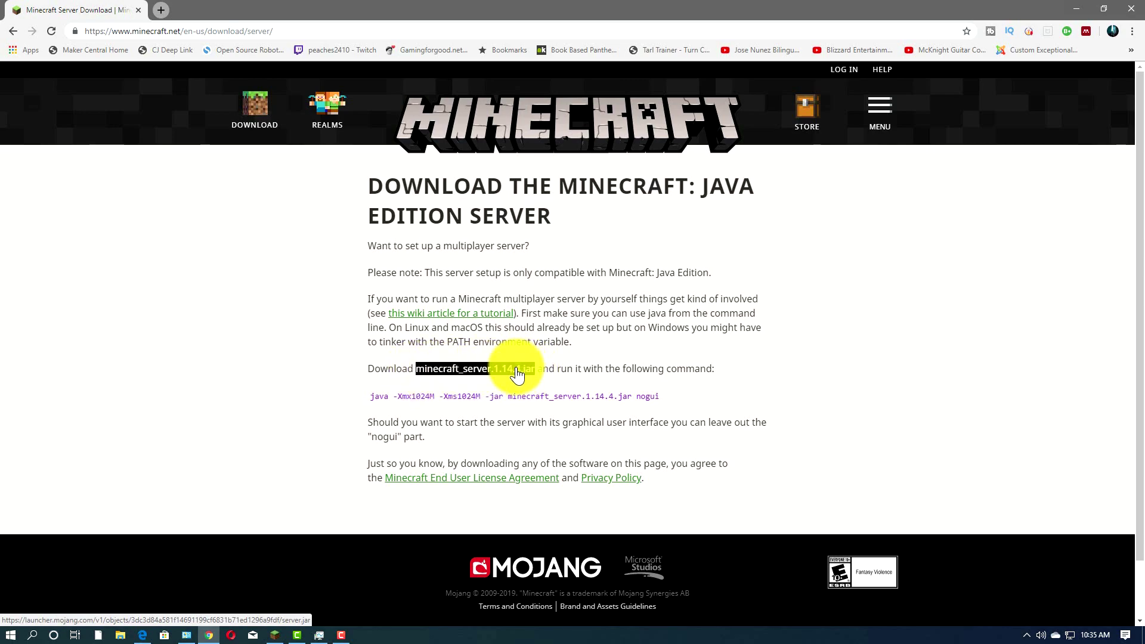
double_click(510, 373)
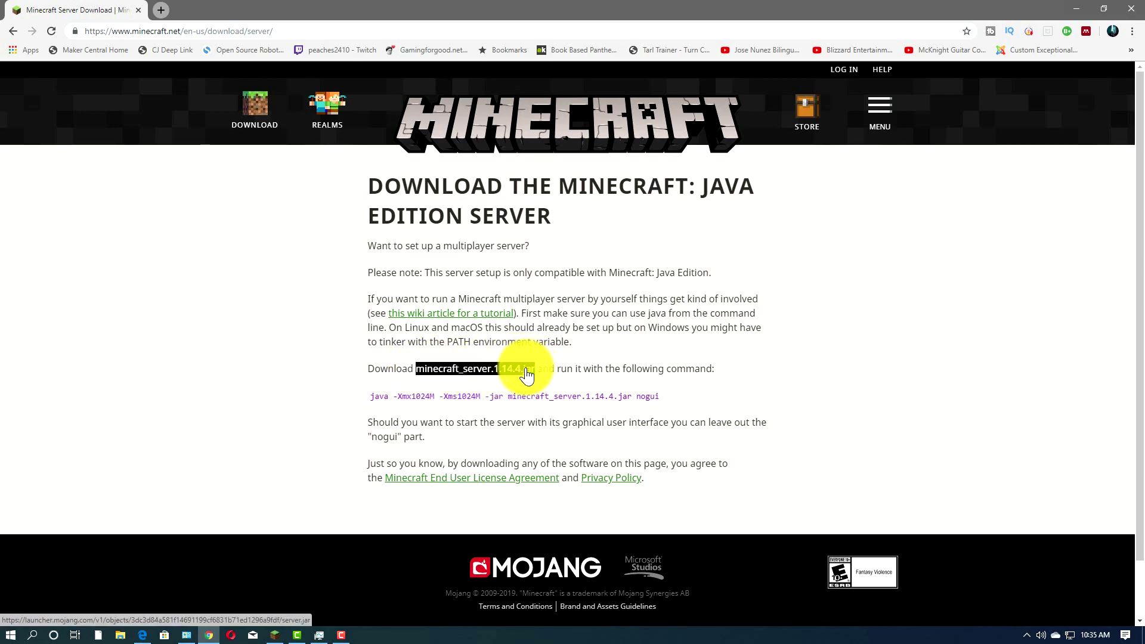
click(495, 376)
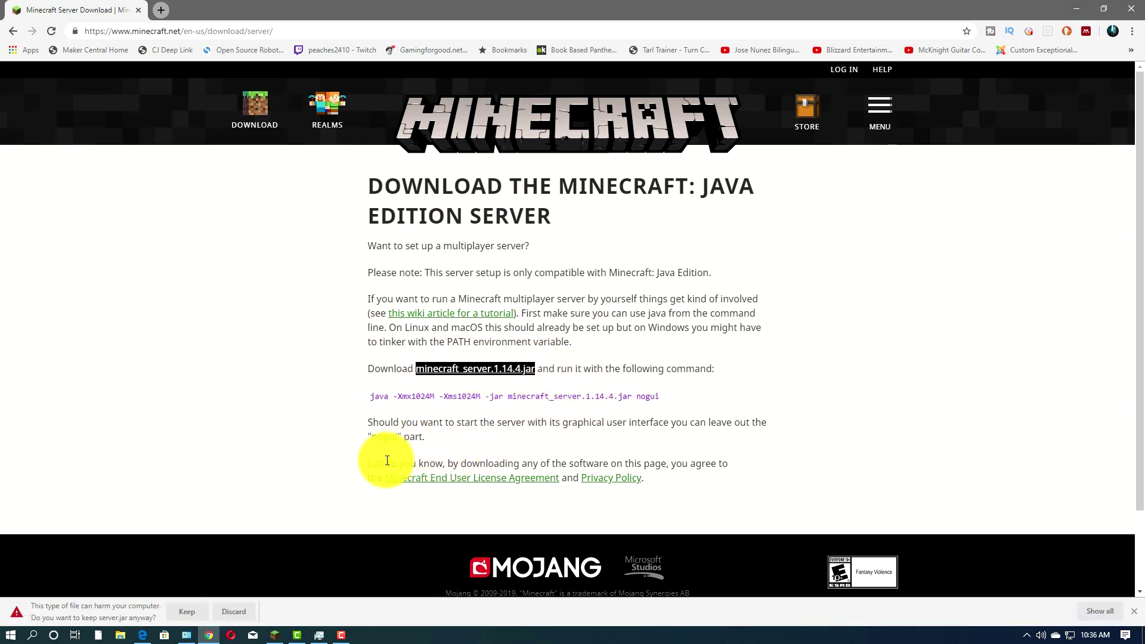
click(188, 609)
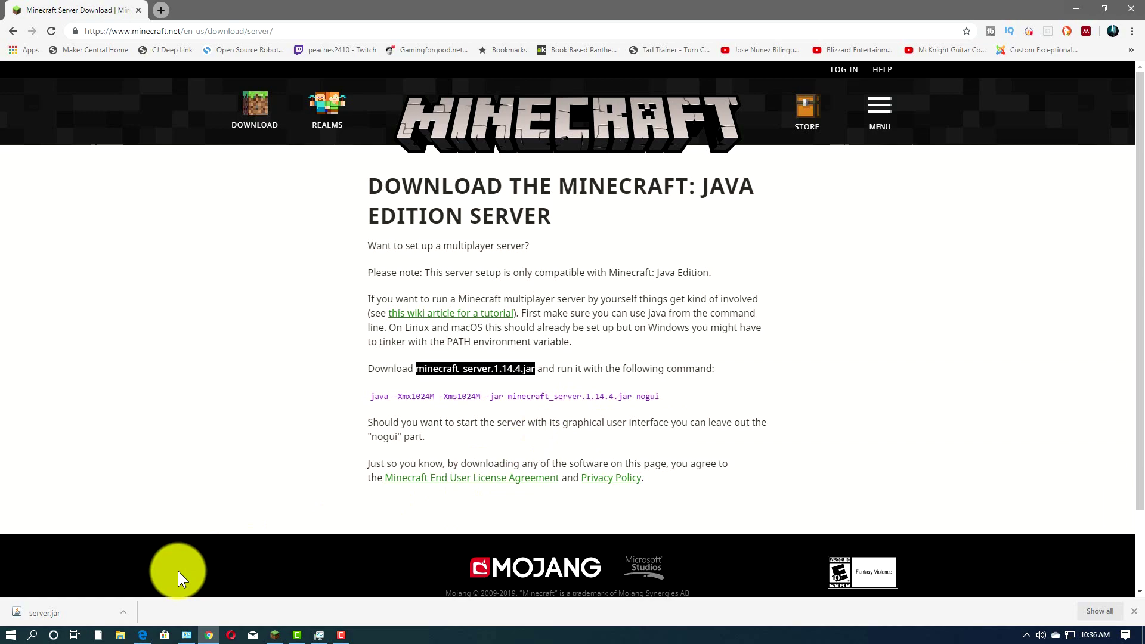
- Show server.jar in the Downloads folder, copy it, and go to This PC
click(127, 611)
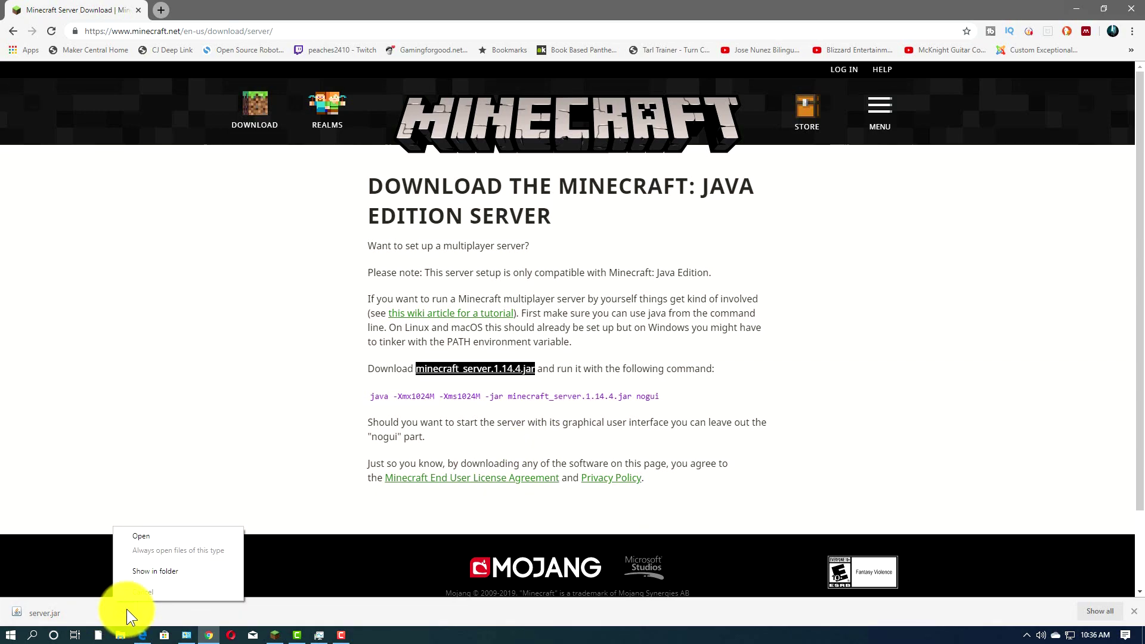
click(199, 573)
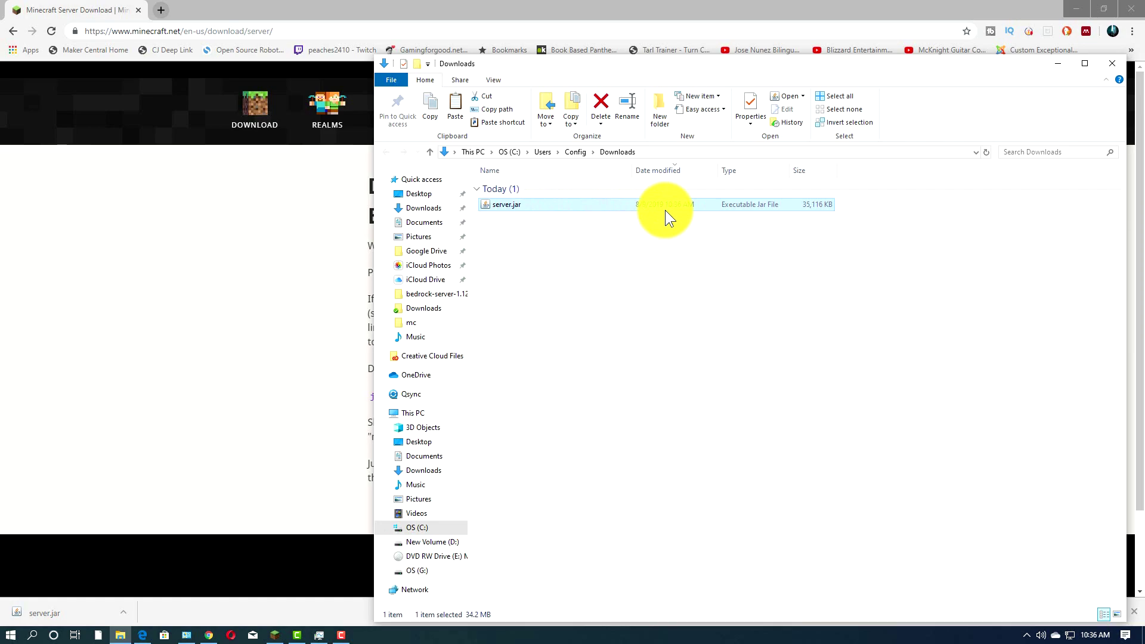
right_click(589, 205)
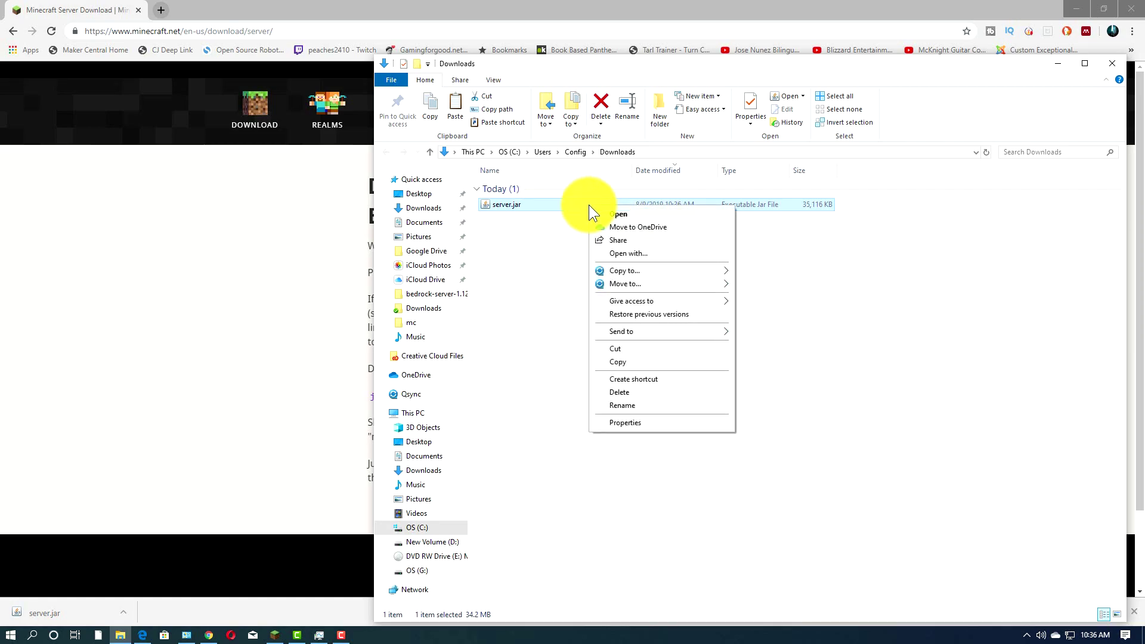
click(653, 365)
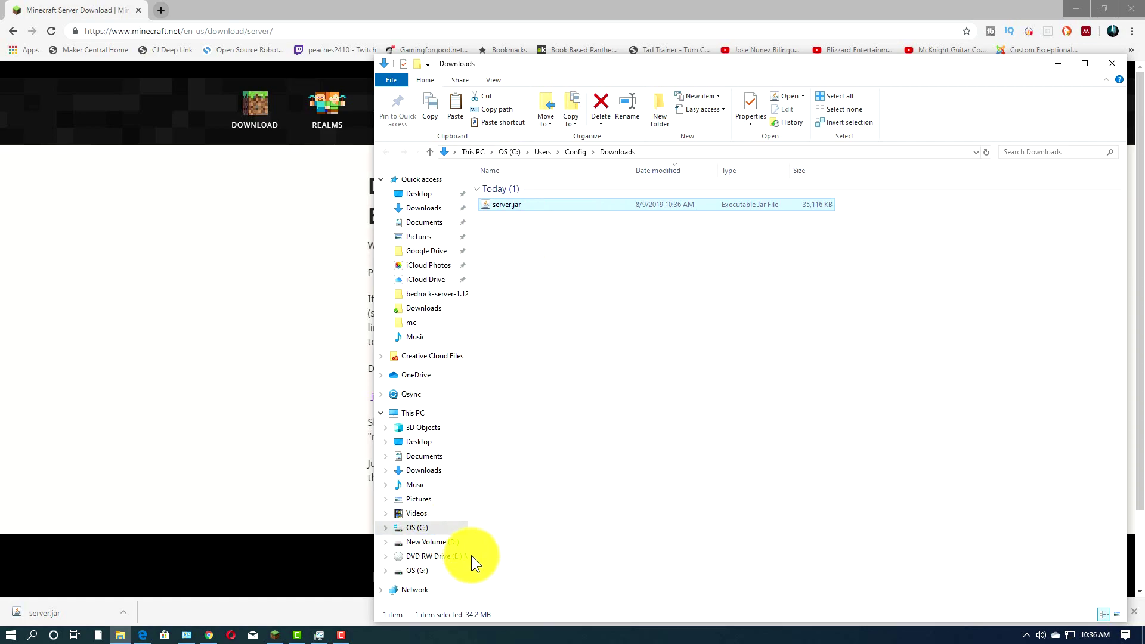
click(430, 414)
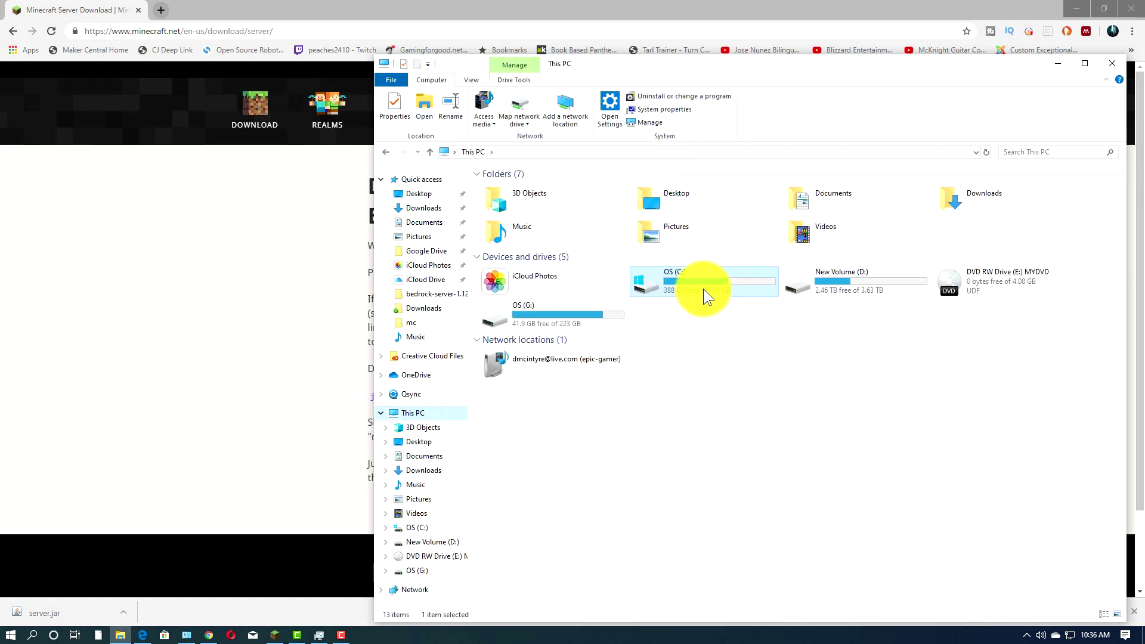
- Create a new folder named minecraftserver on the C: drive and open it
double_click(703, 292)
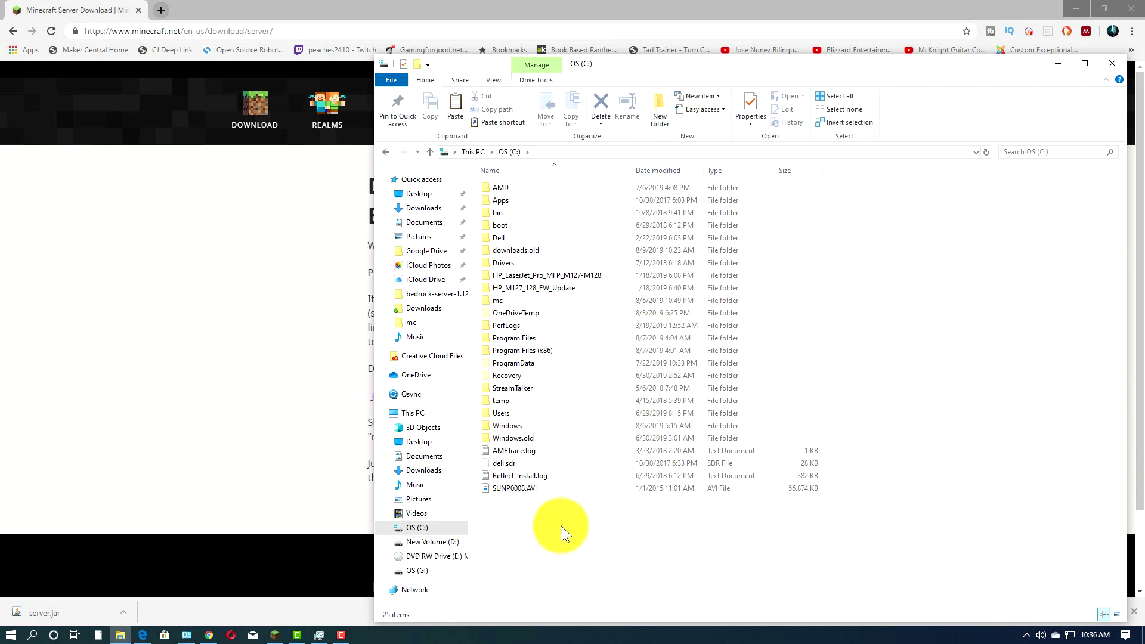
right_click(560, 551)
mouse_move(662, 523)
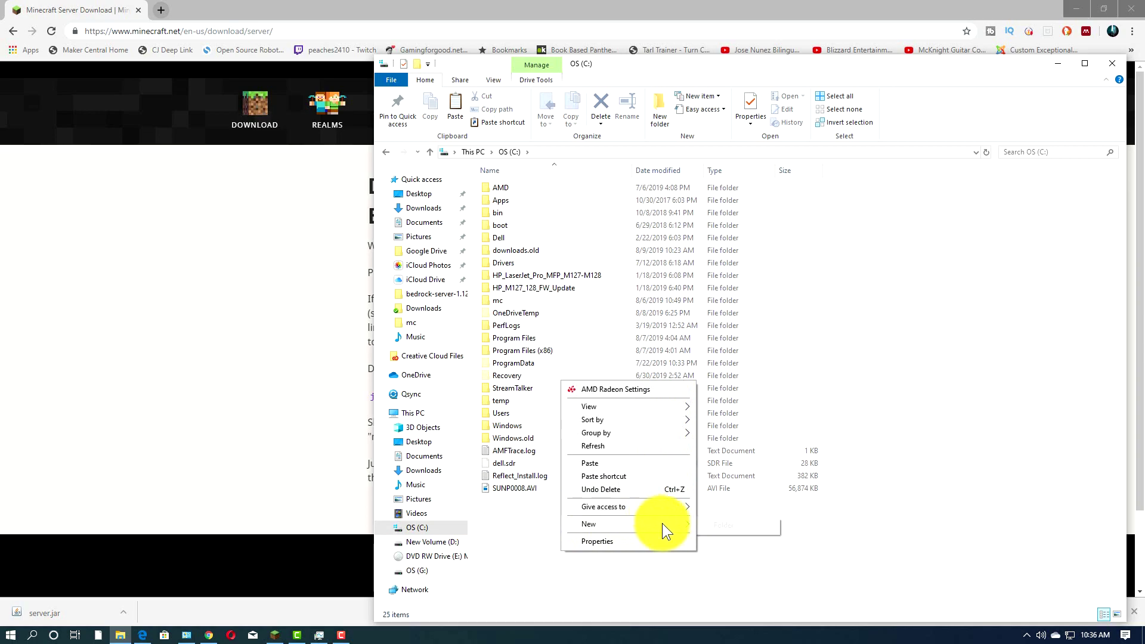
click(717, 521)
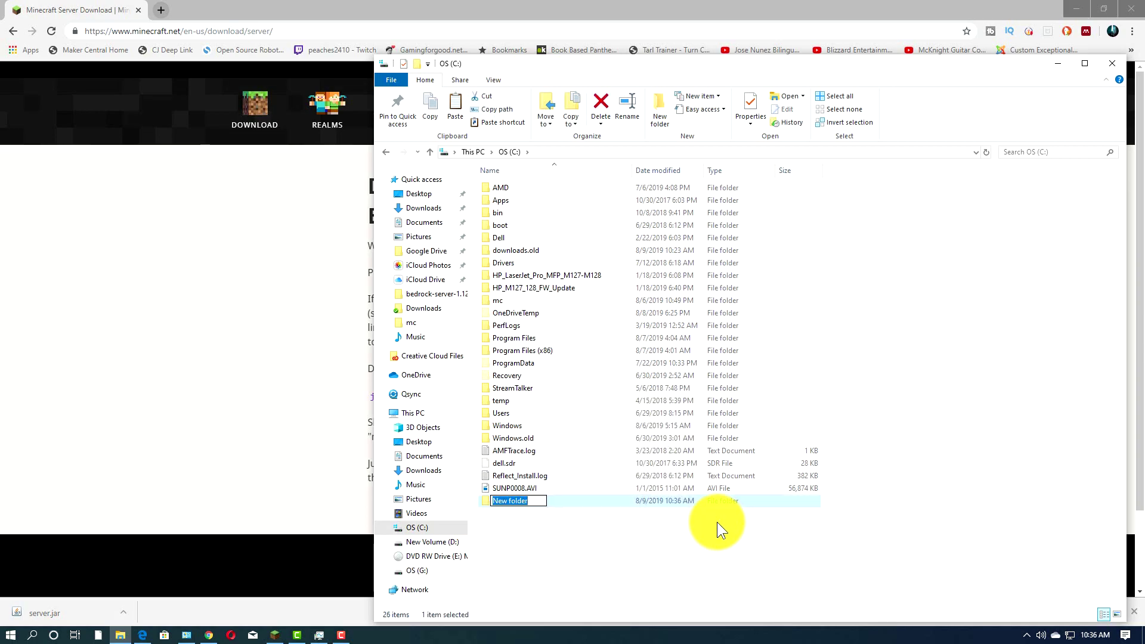
text(minecraftserver)
click(624, 555)
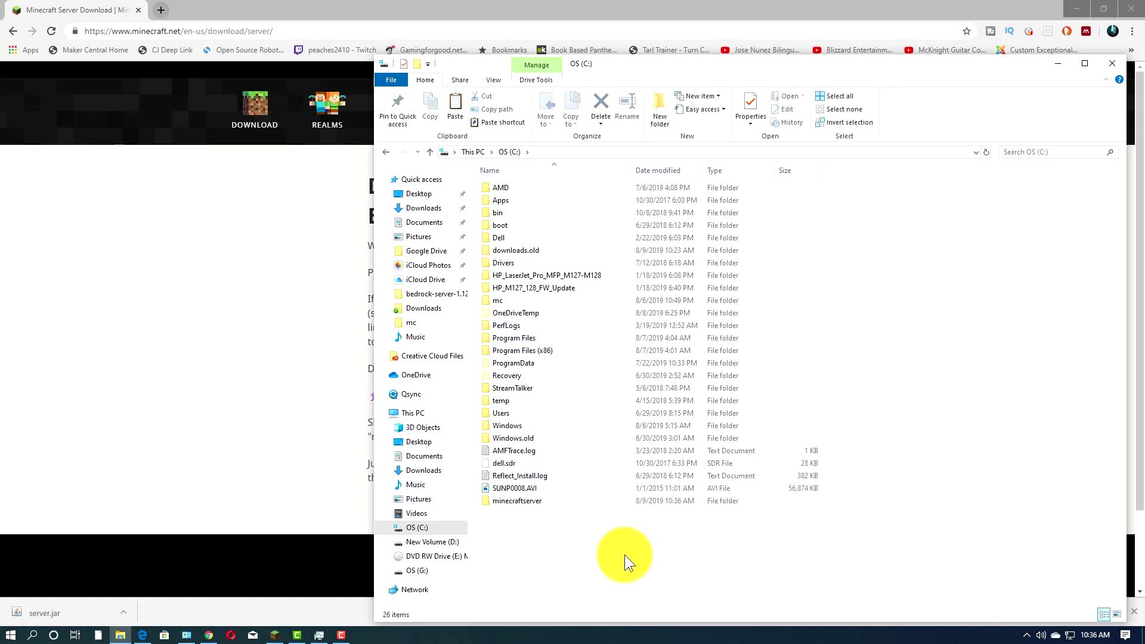
double_click(564, 500)
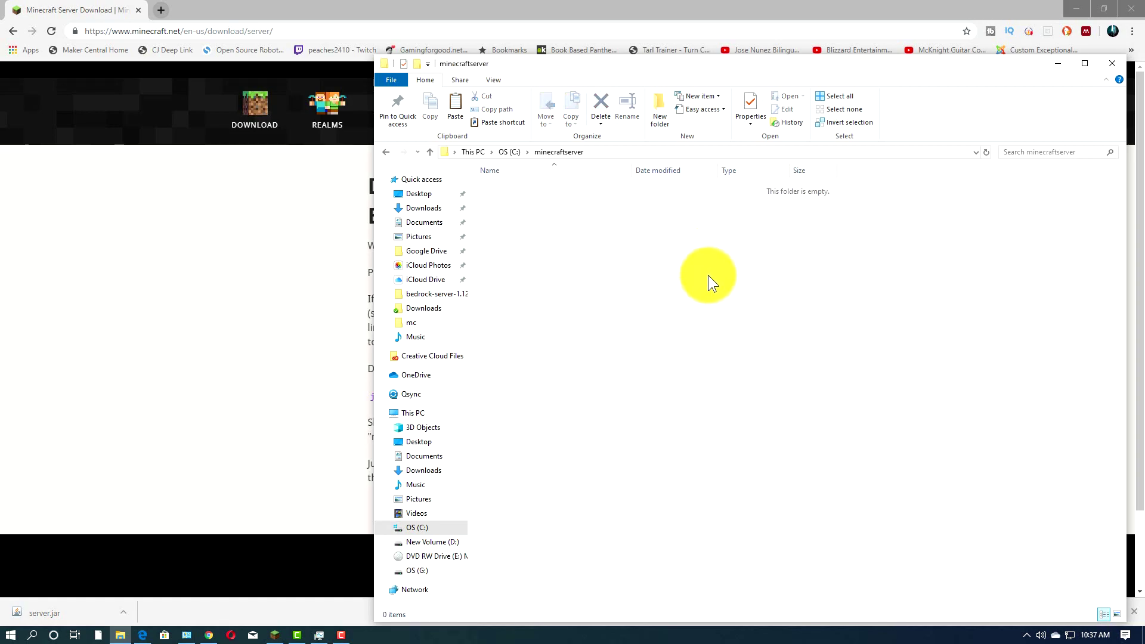
right_click(580, 257)
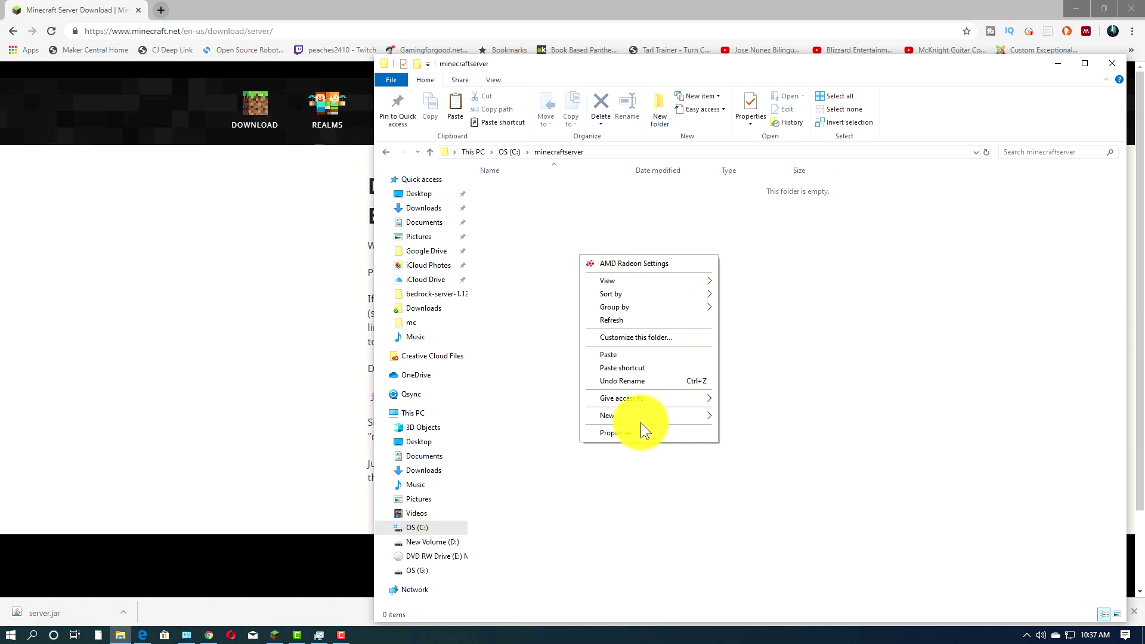
- Paste server.jar into minecraftserver, where it generates logs, eula.txt and server.properties
click(642, 353)
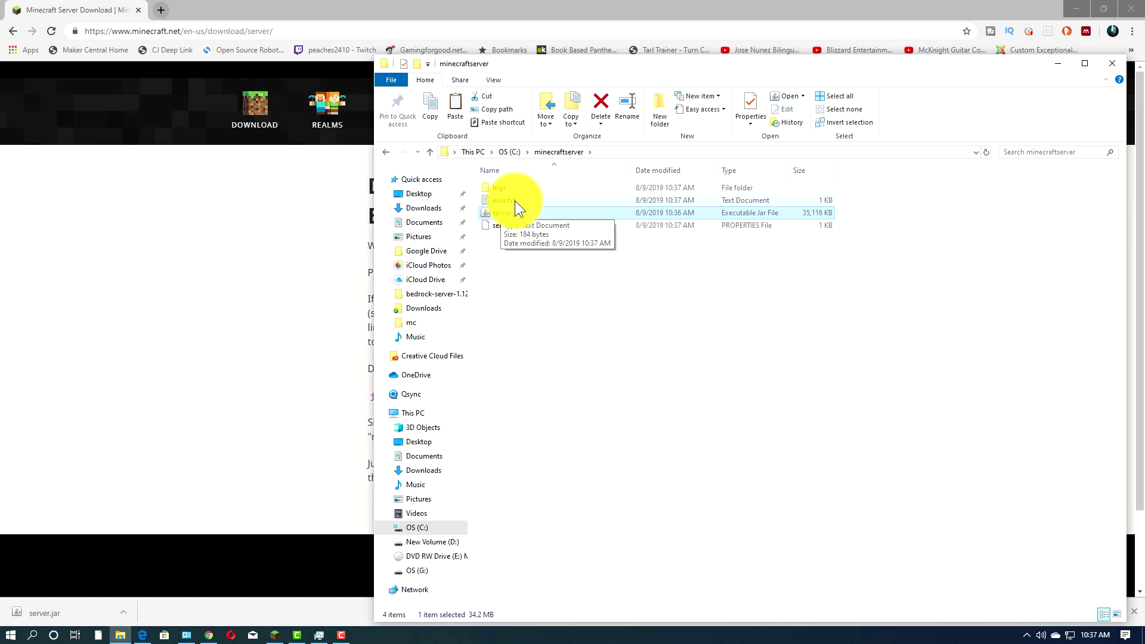
right_click(514, 202)
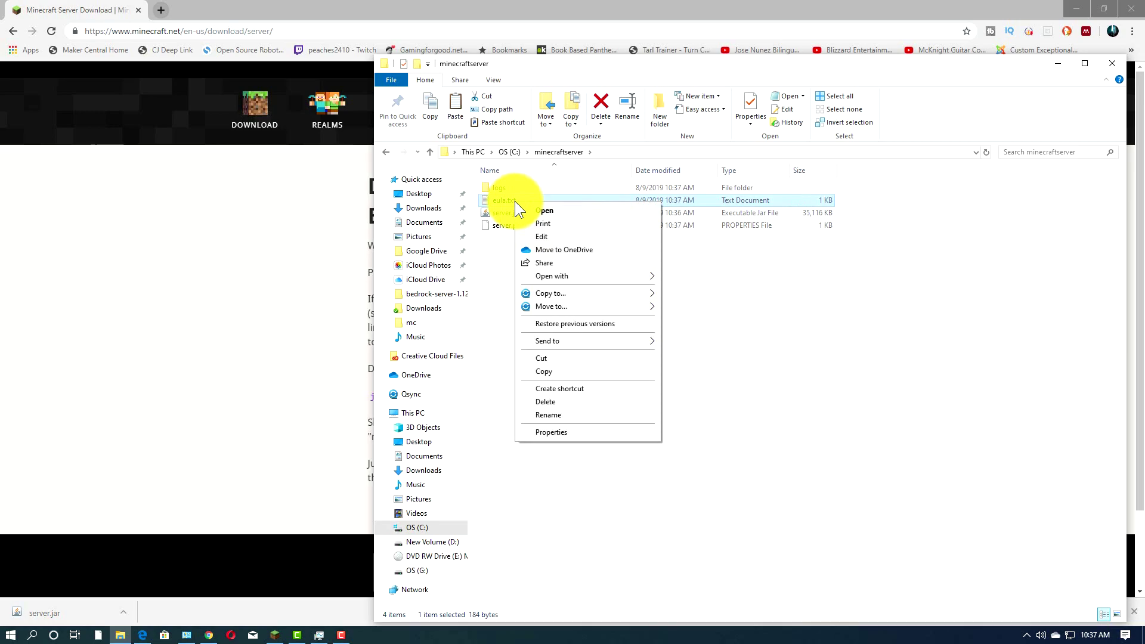
- Change eula.txt from eula=false to eula=true in Notepad, save and close it
click(541, 236)
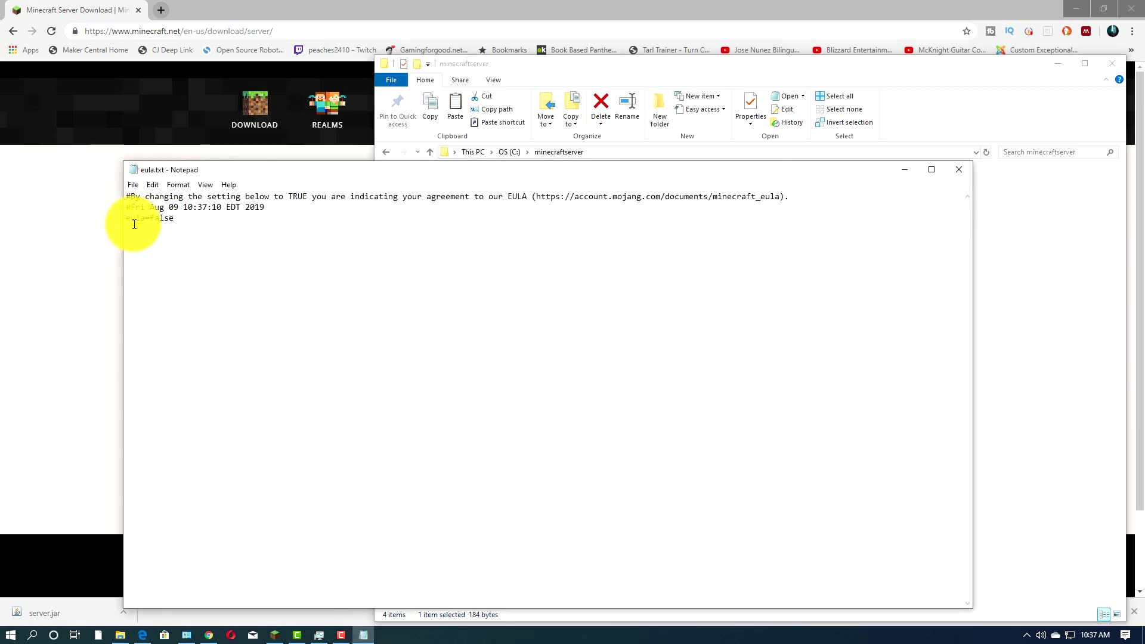
double_click(167, 219)
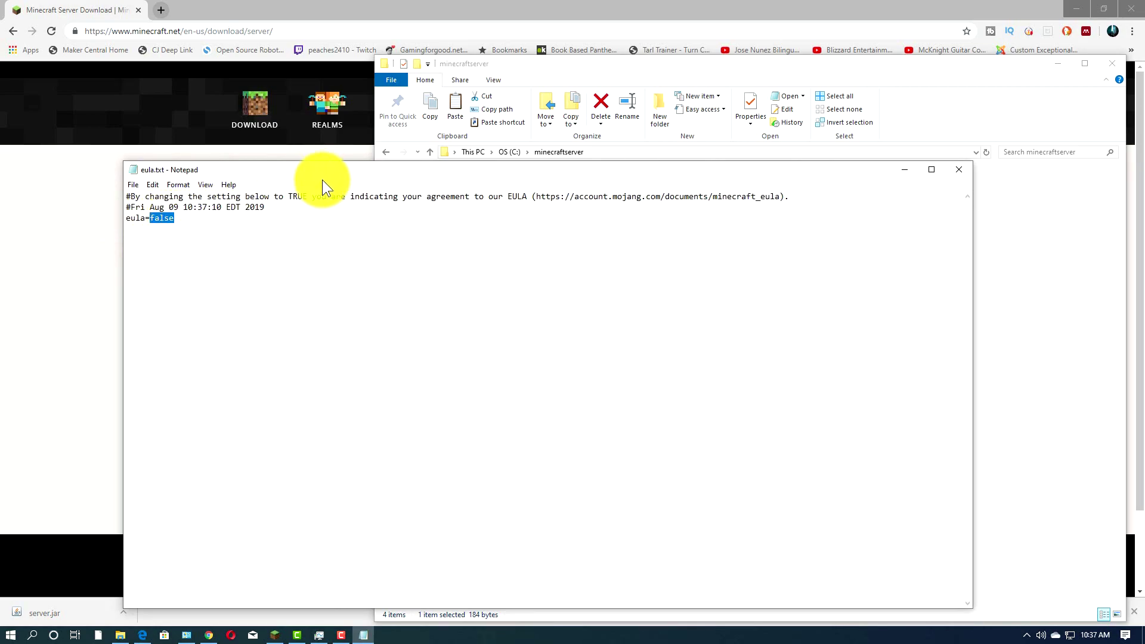
text(true)
click(132, 184)
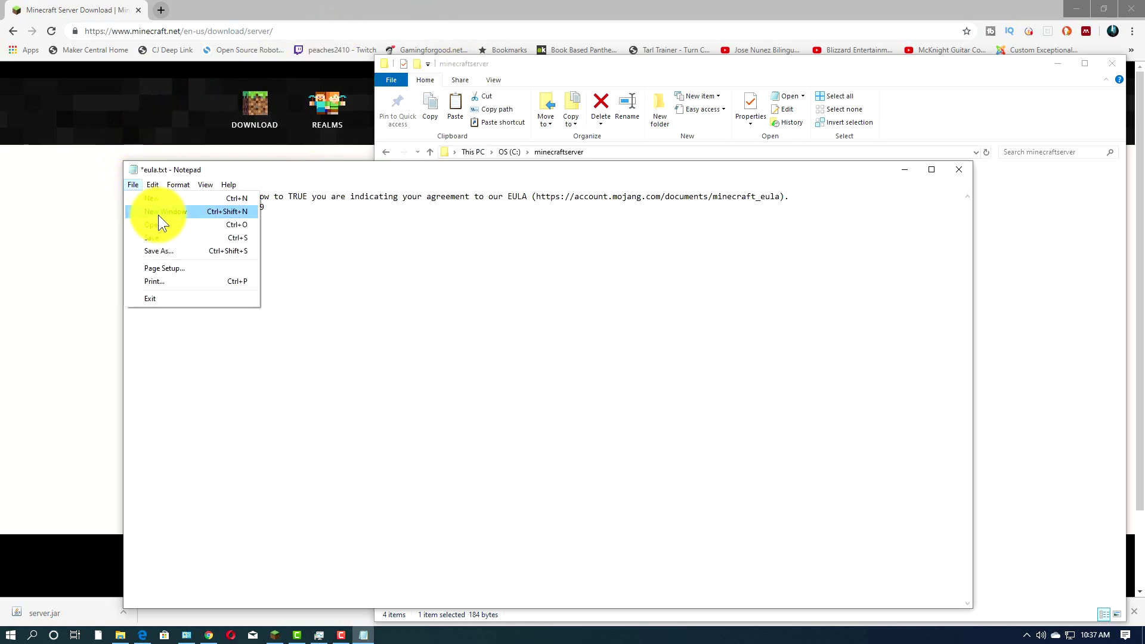
click(158, 237)
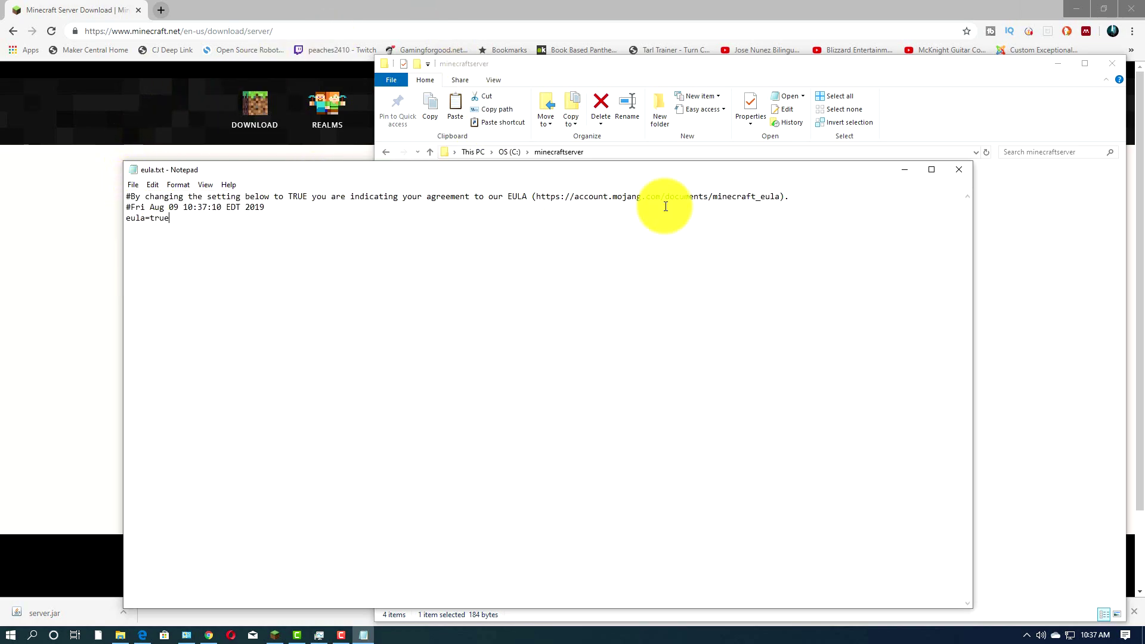
click(956, 168)
click(516, 213)
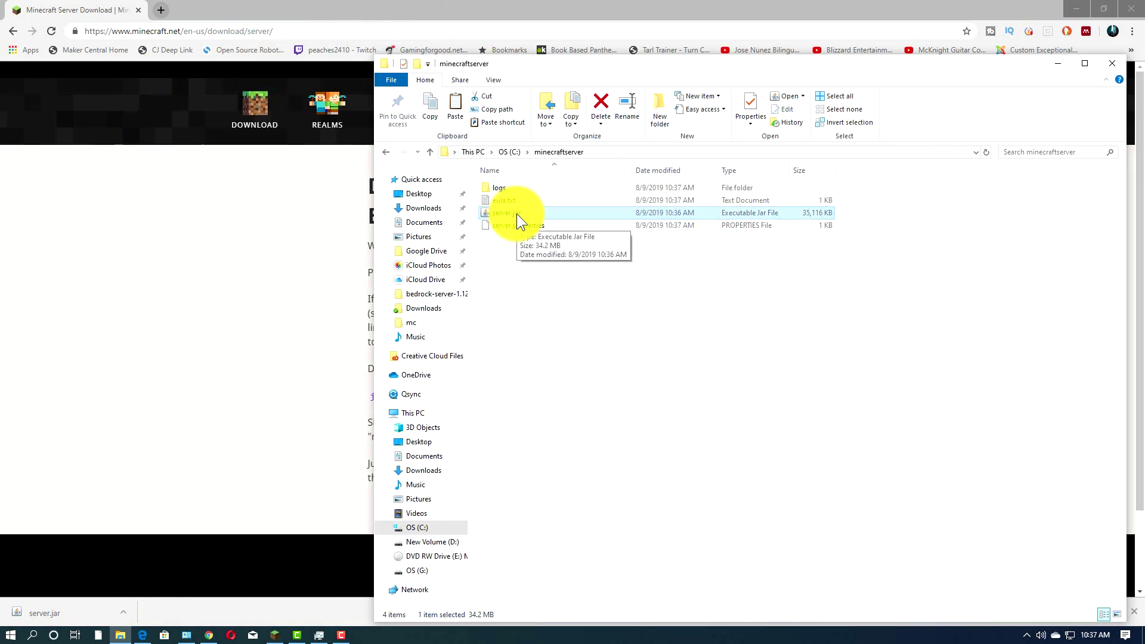
- Launch server.jar, allow Java through the firewall on private networks, and reposition the server window
double_click(517, 214)
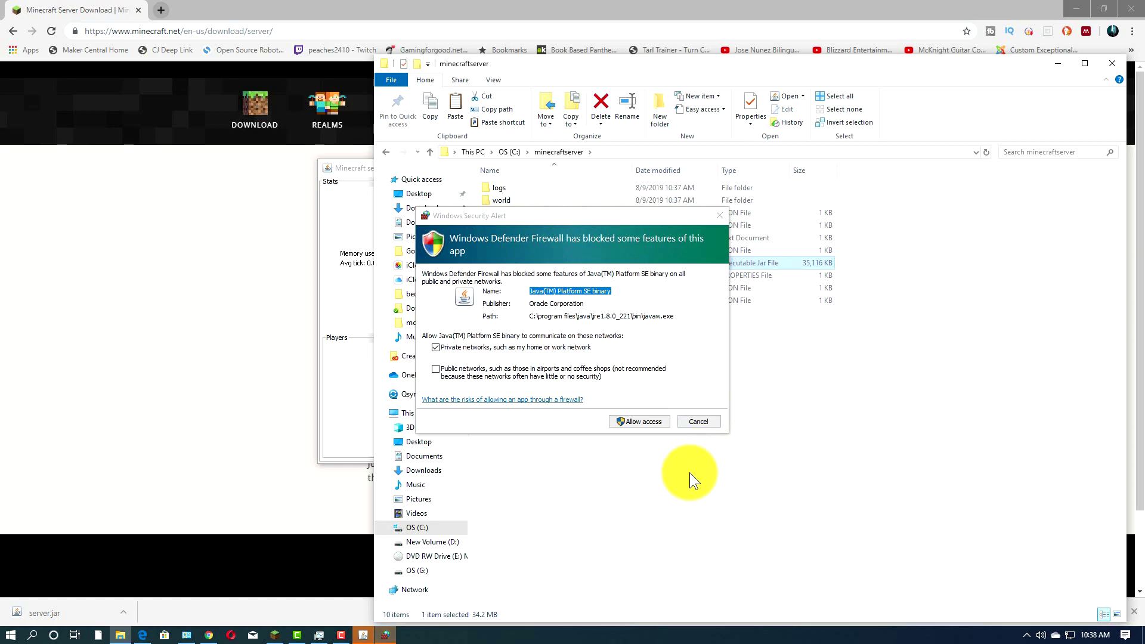
click(641, 420)
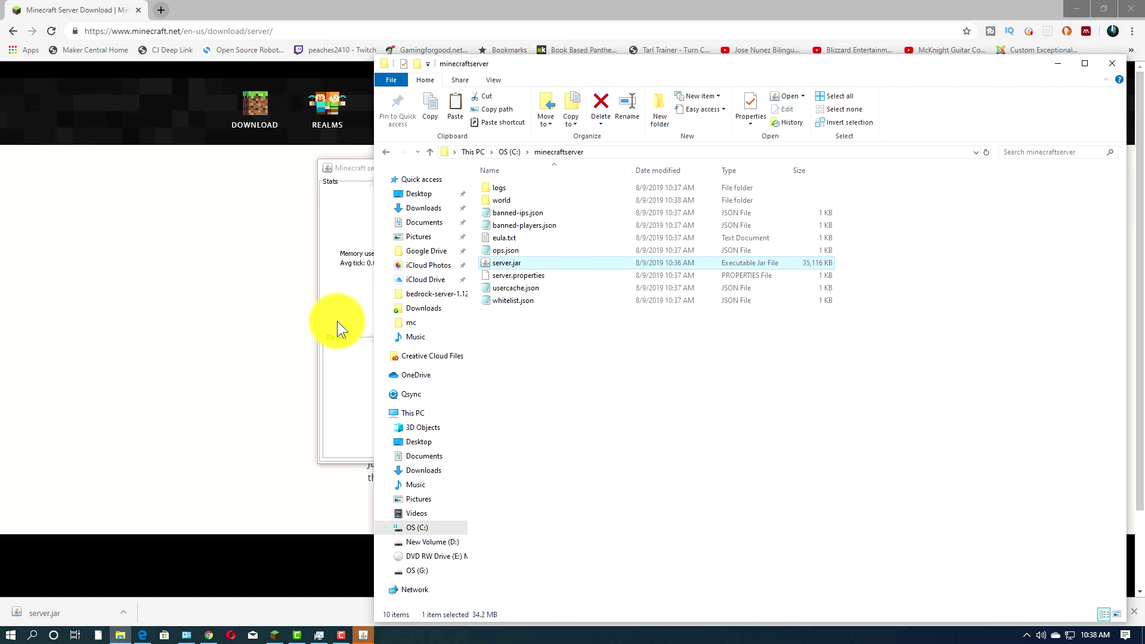
drag(349, 166, 156, 195)
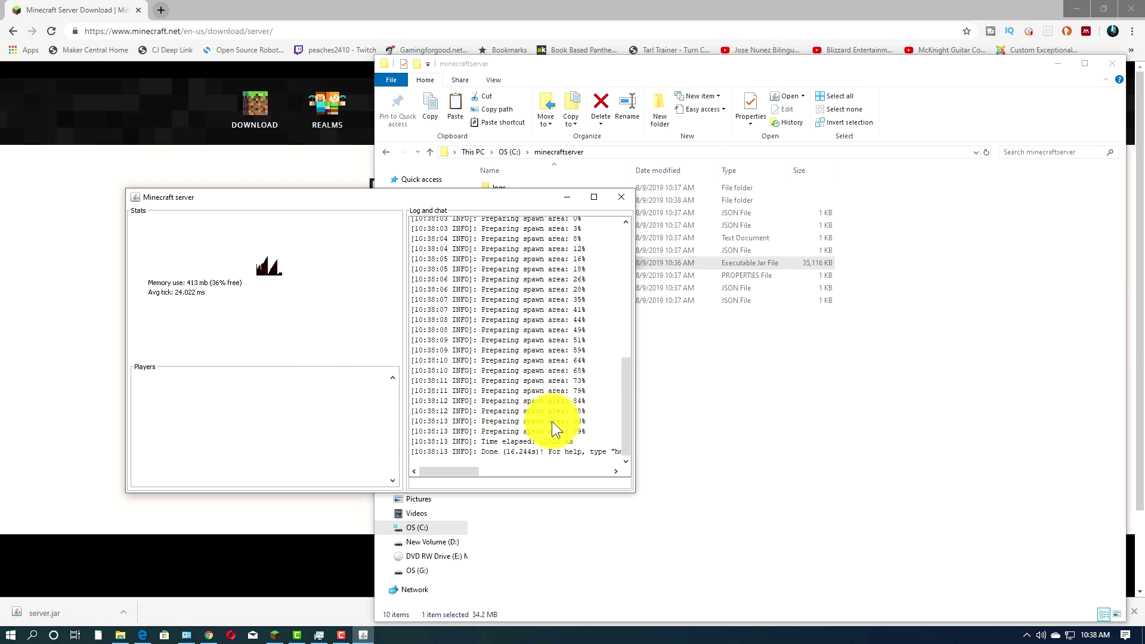
- Run the help command in the server console to list the available commands
drag(628, 386, 603, 412)
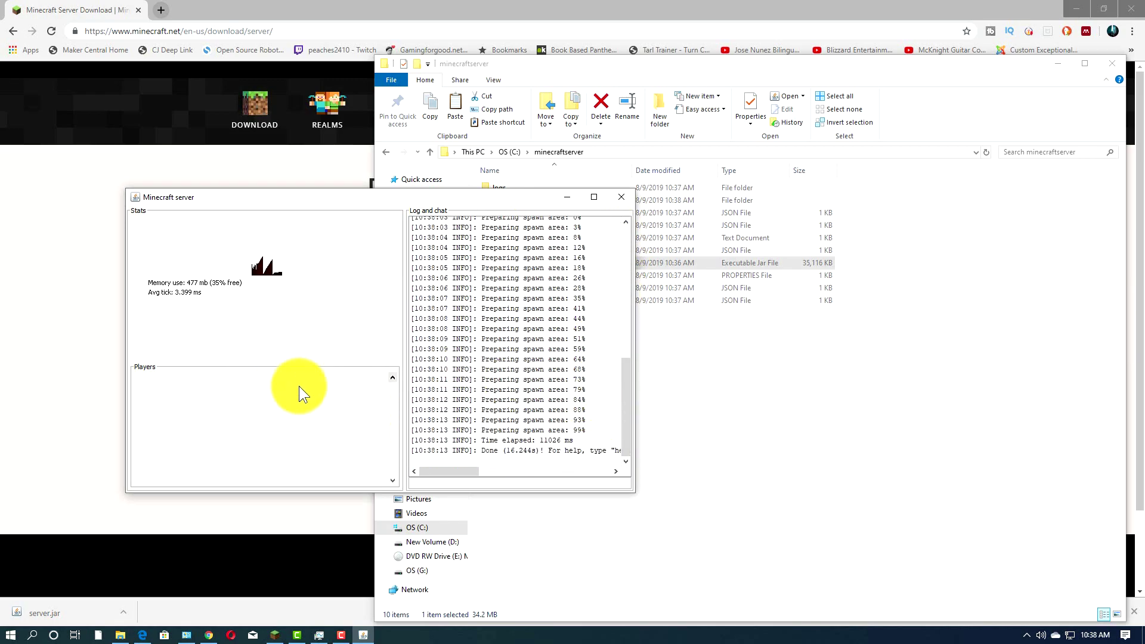
click(460, 485)
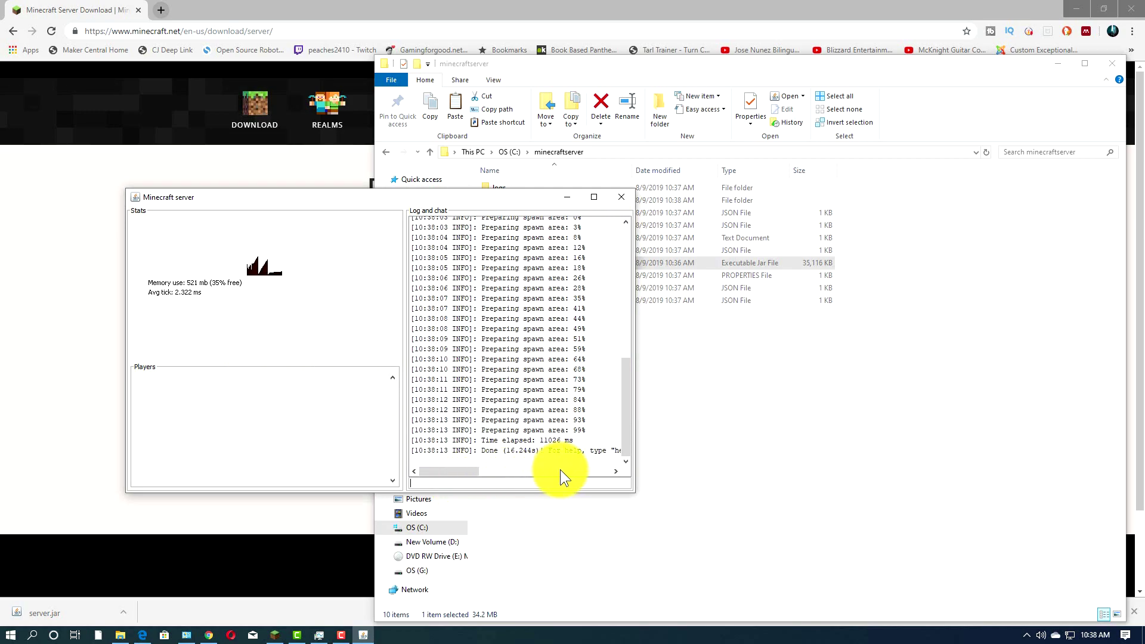
text(help)
key(Return)
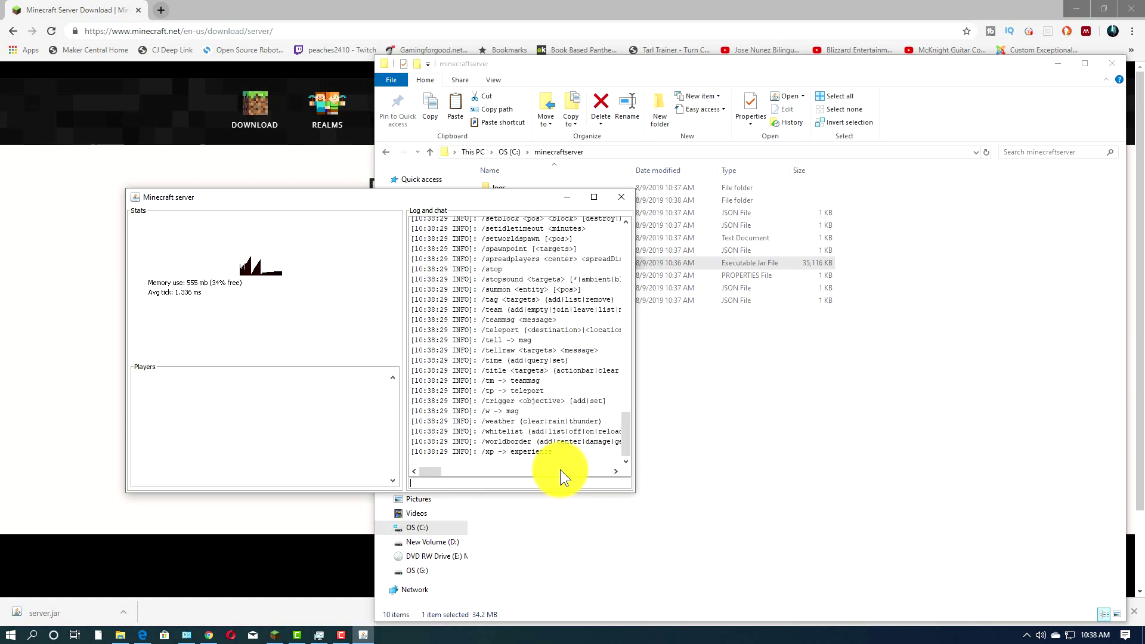
scroll(554, 370, up, 9)
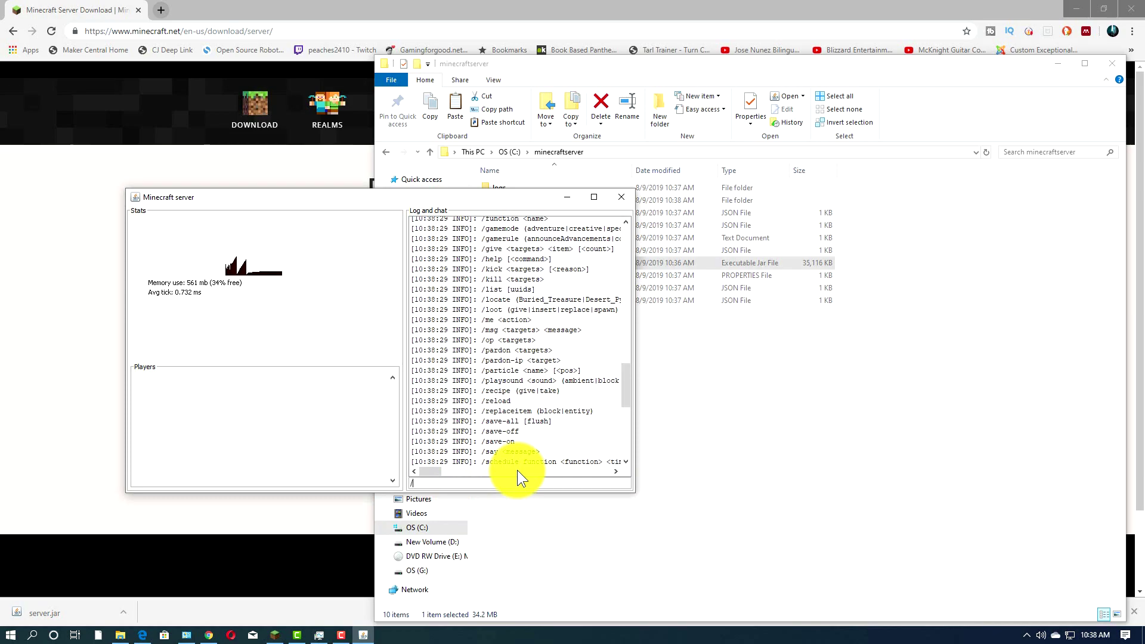
- Make the player's username a server operator with op, then widen the server window
text(op )
text(mungo)
text(da)
text(ddy)
key(Return)
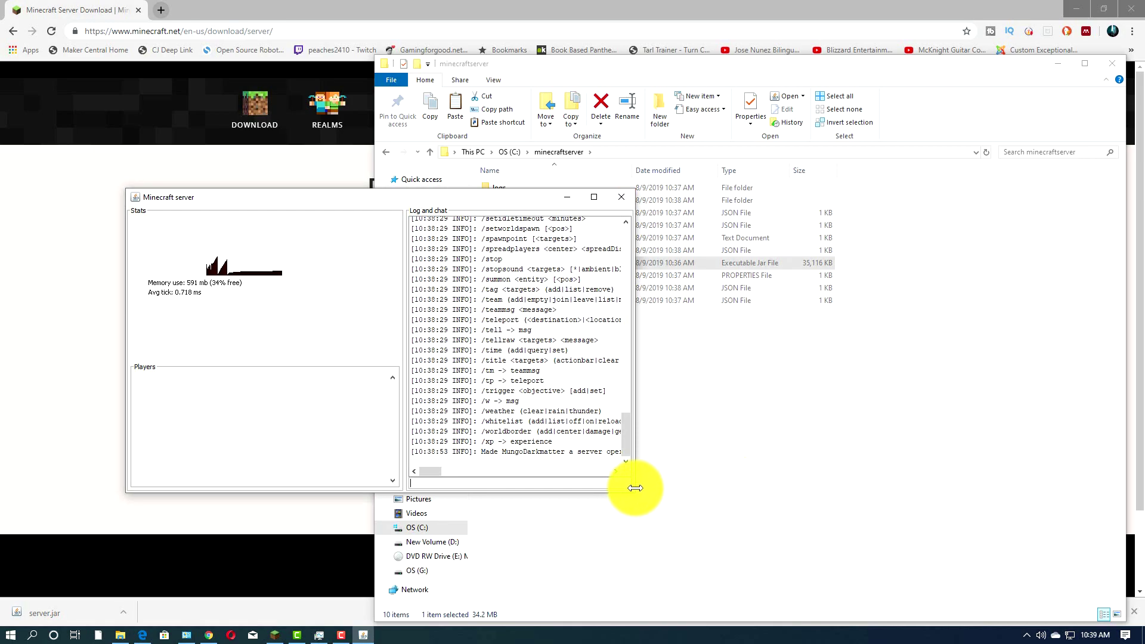
drag(634, 487, 817, 471)
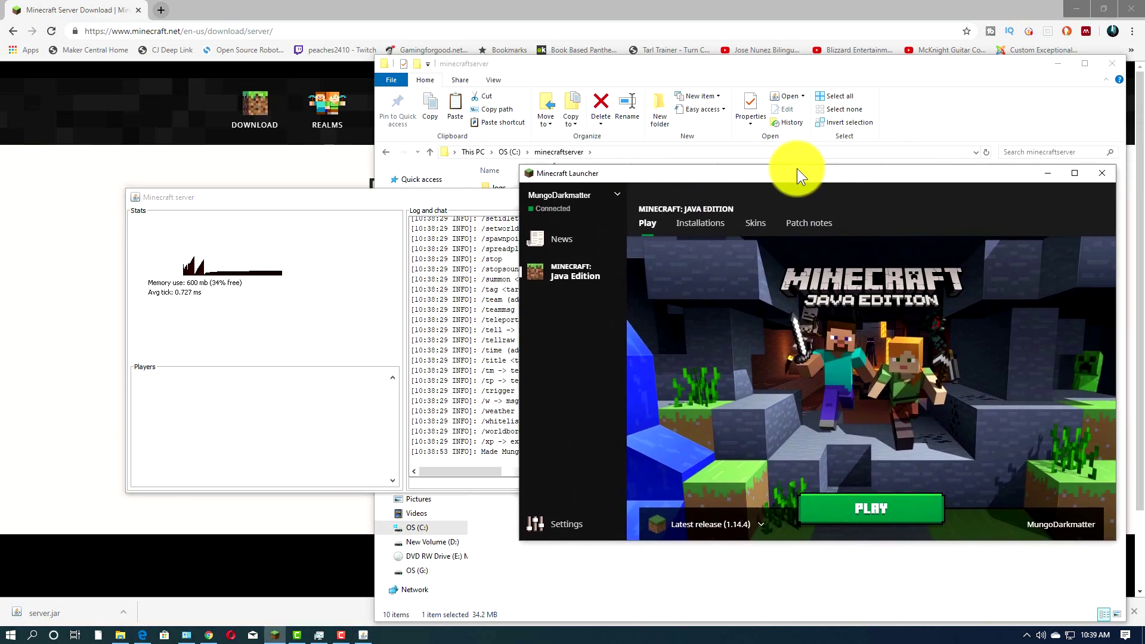
- Bring the Minecraft Launcher forward and play the latest release, 1.14.4
drag(796, 164, 660, 158)
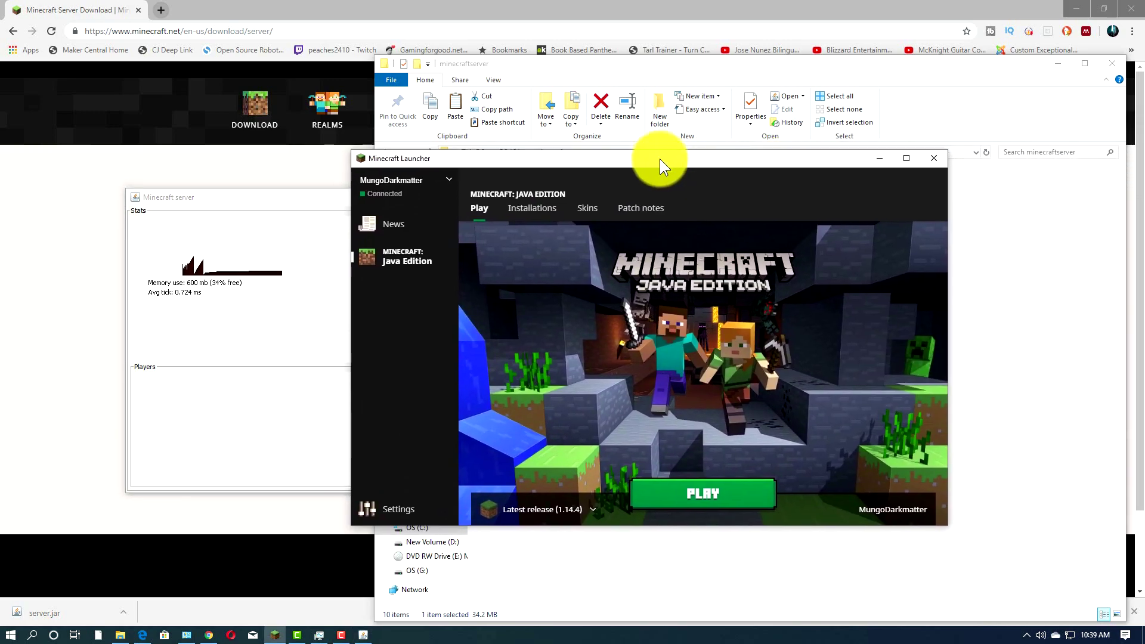
click(729, 516)
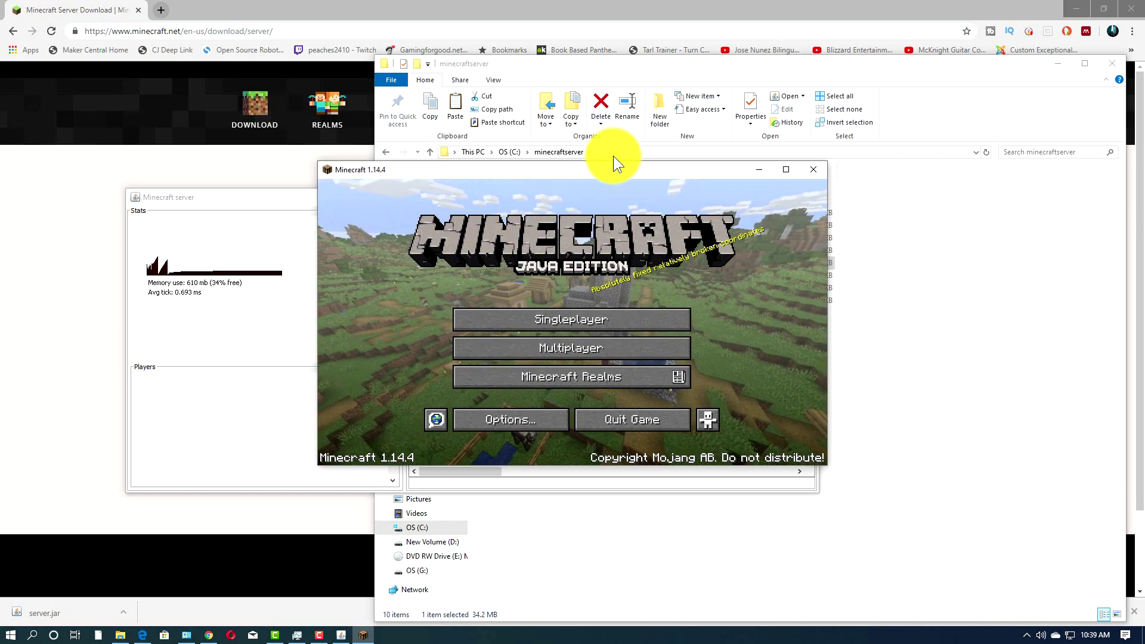
- Direct-connect to localhost from Multiplayer, allowing the game through the firewall, then open the pause menu
click(607, 352)
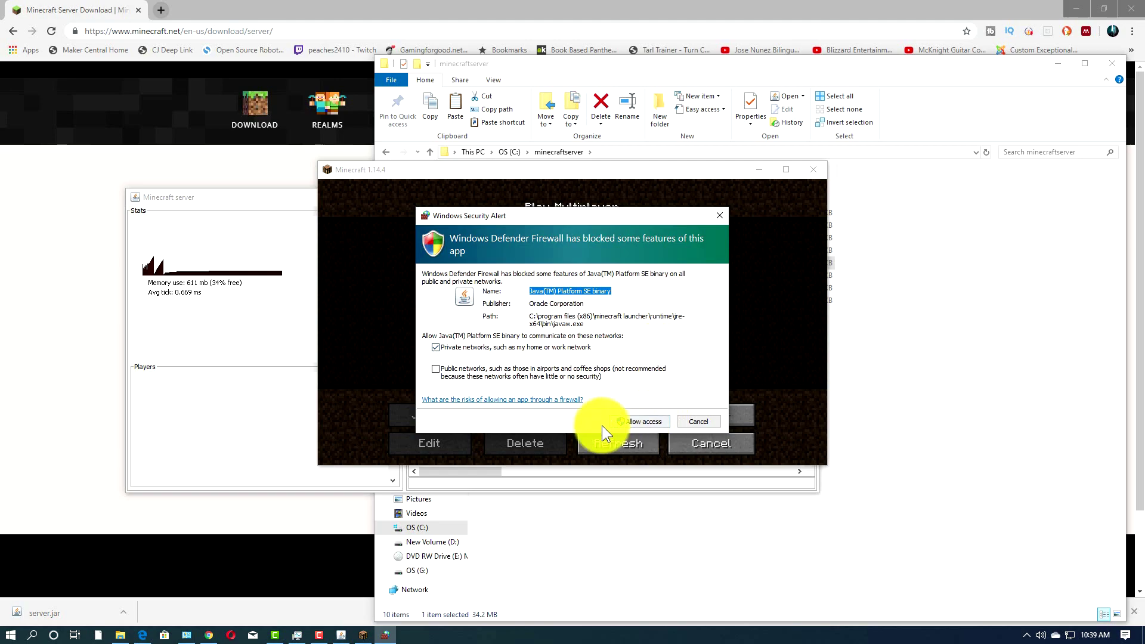
click(637, 419)
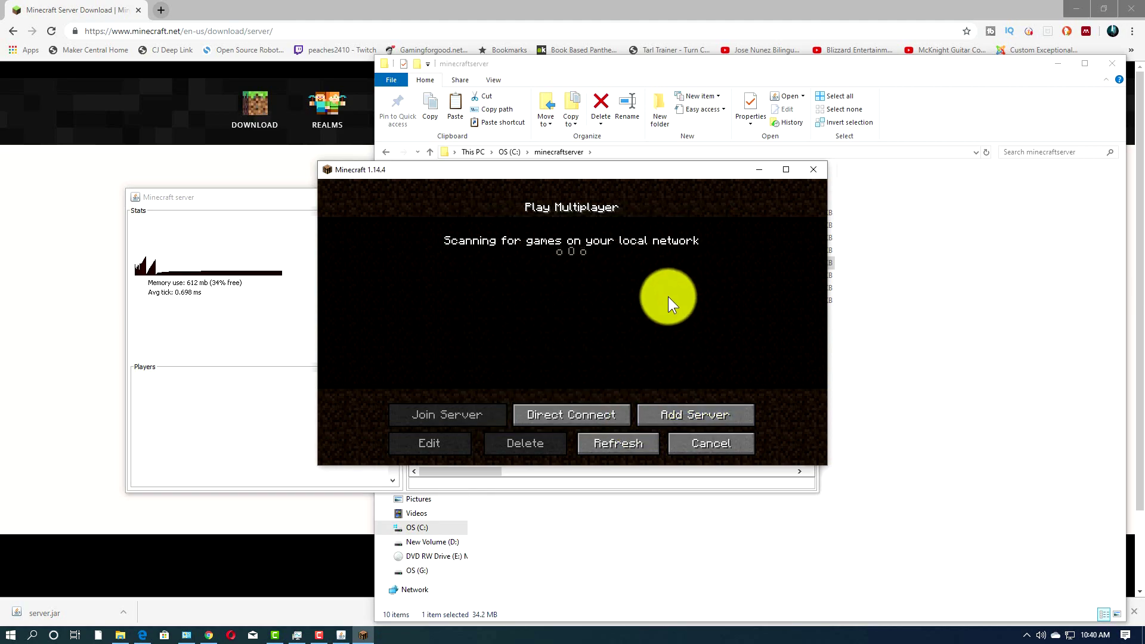
click(593, 413)
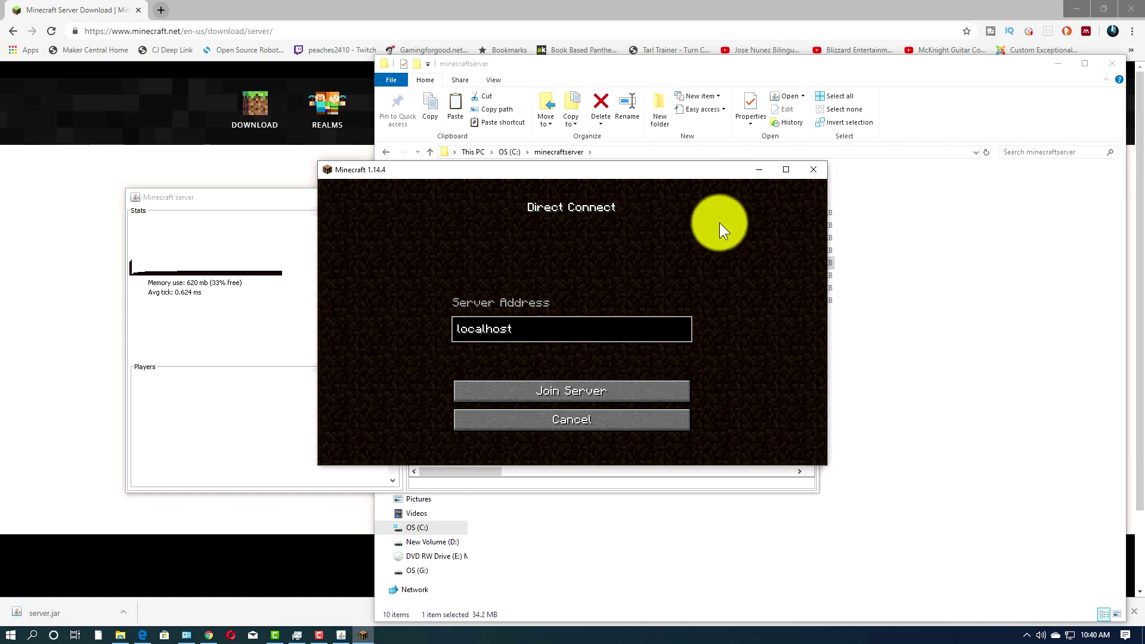
click(638, 396)
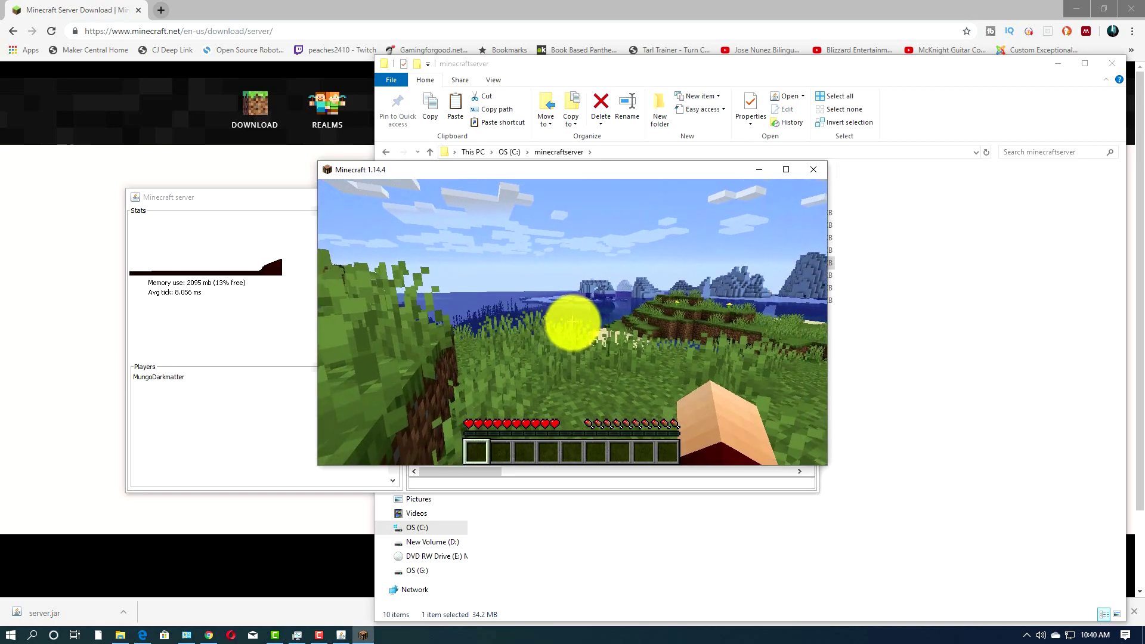
key(Escape)
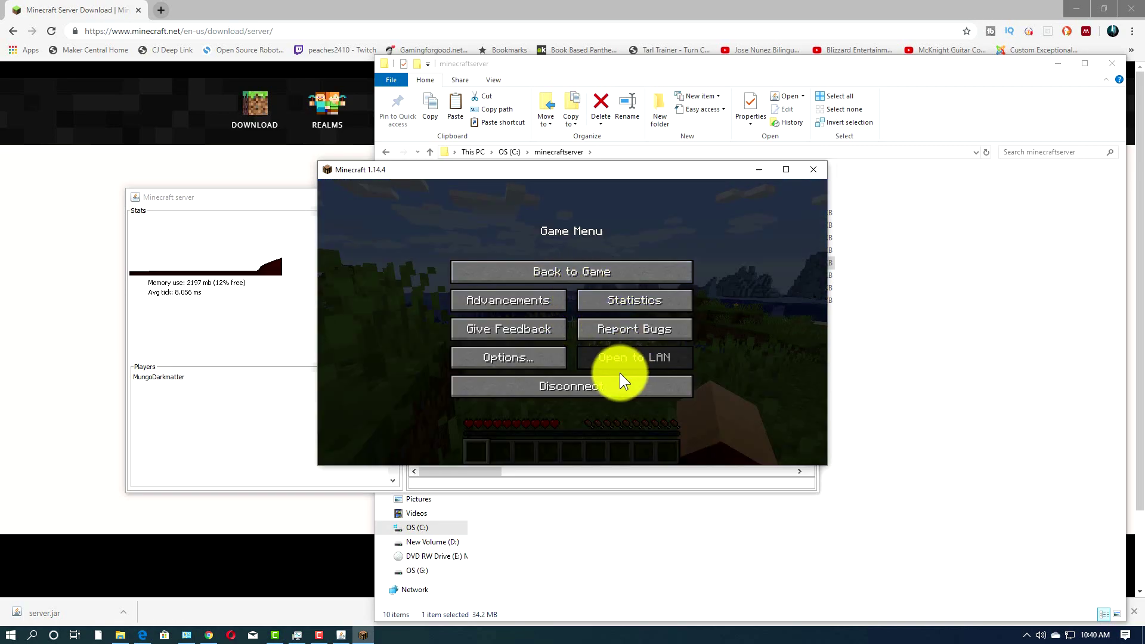
- Disconnect from the server and minimize the game to reveal the server log
click(570, 388)
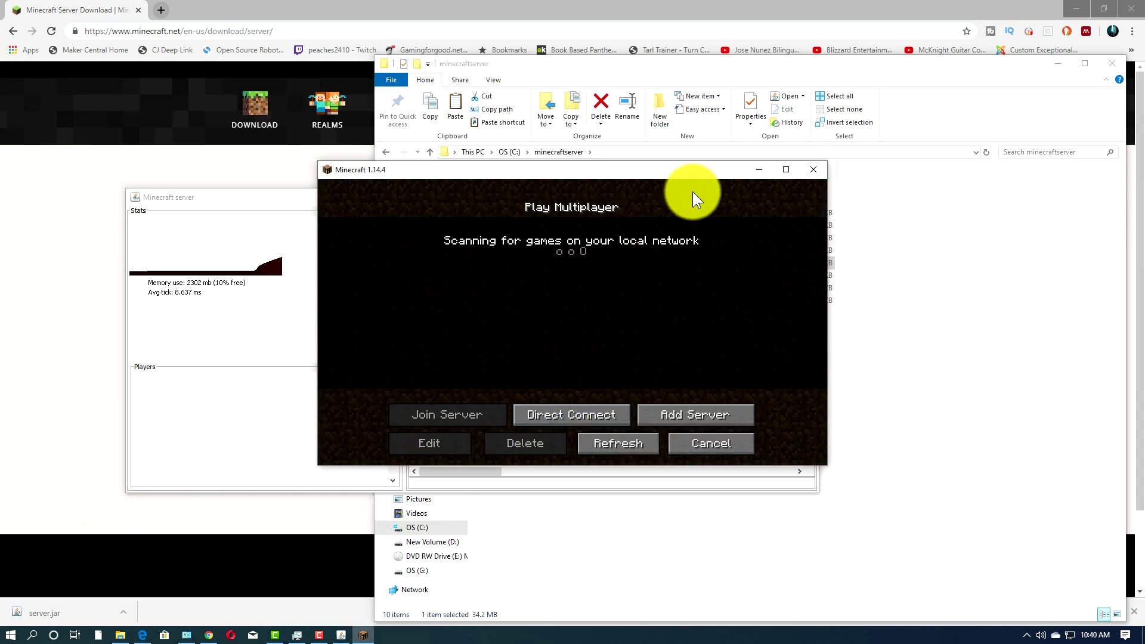
drag(697, 170, 935, 188)
click(998, 186)
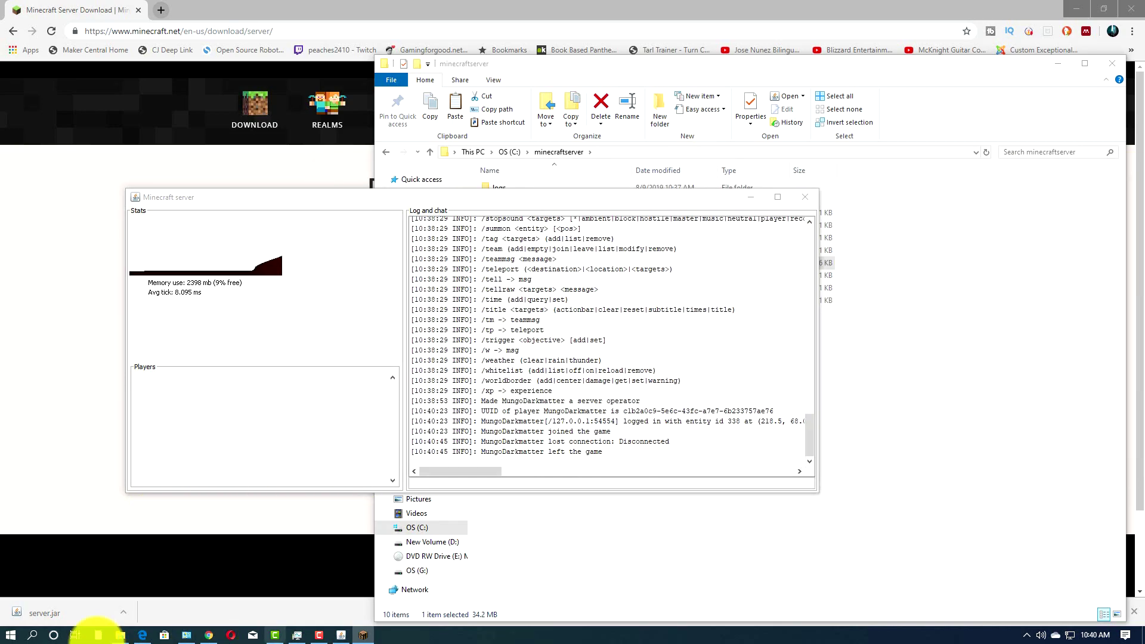
- Search Start for 'cmd' and launch Command Prompt
click(10, 636)
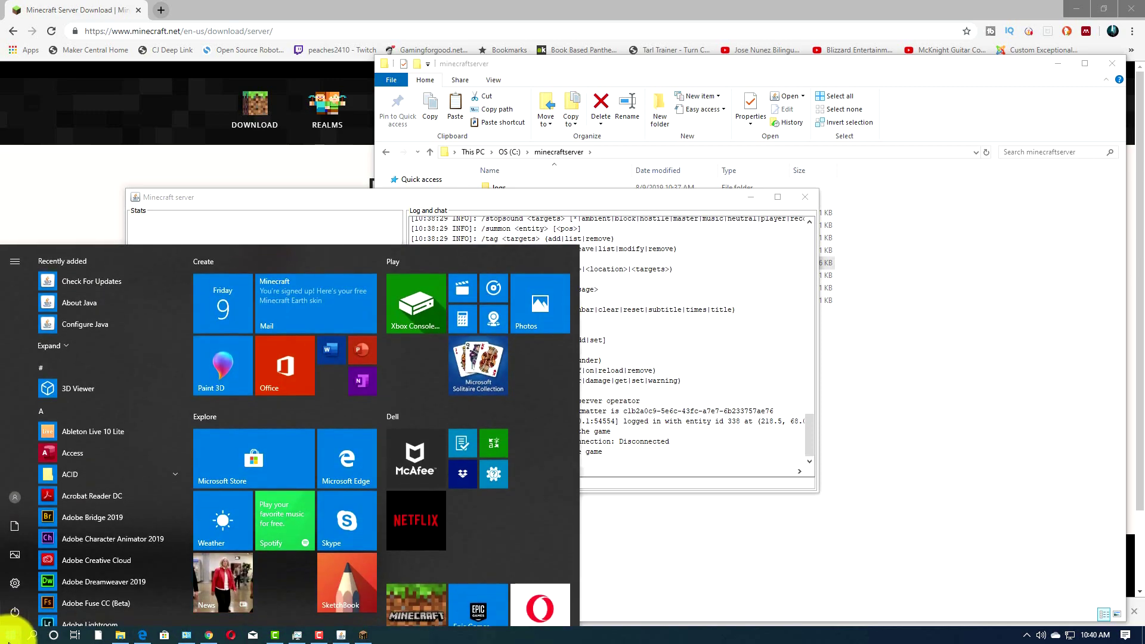
text(cm)
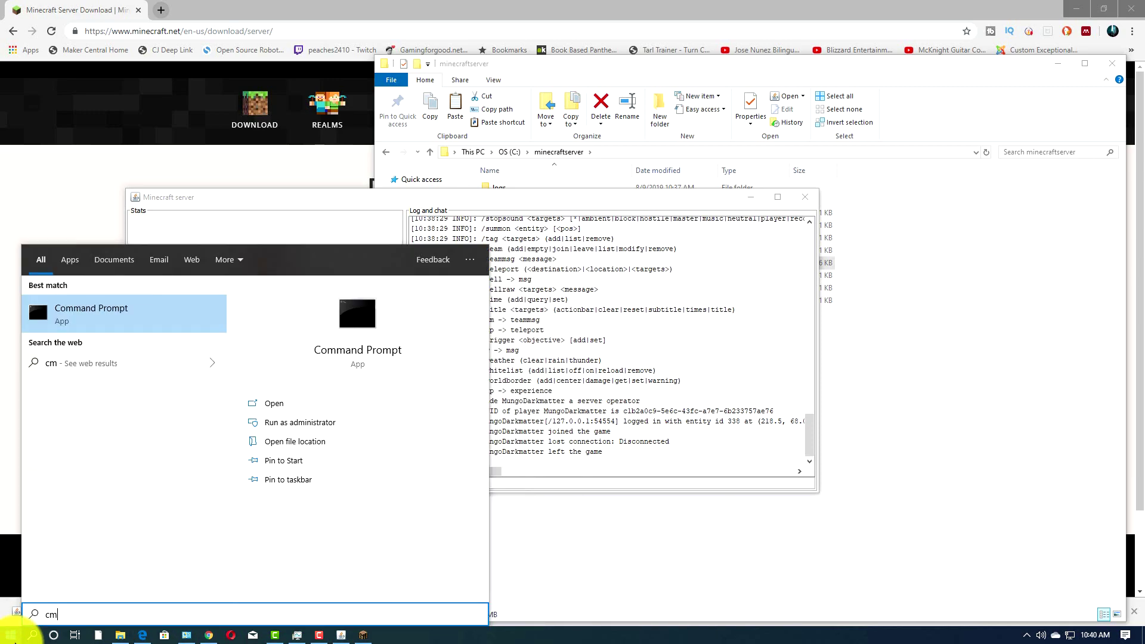
text(d)
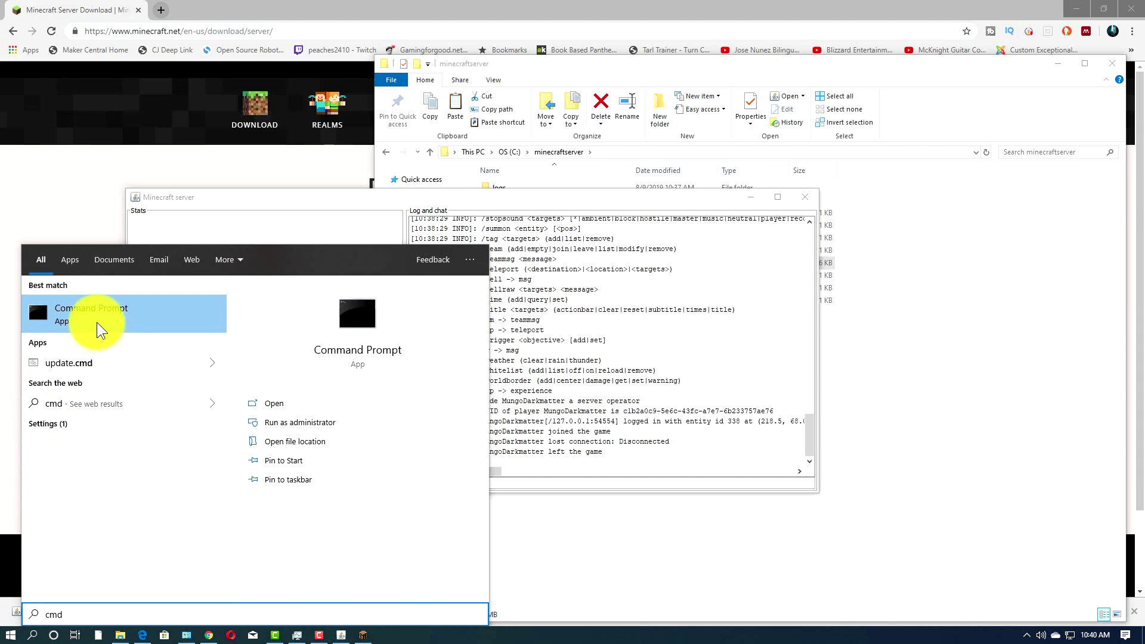
click(121, 327)
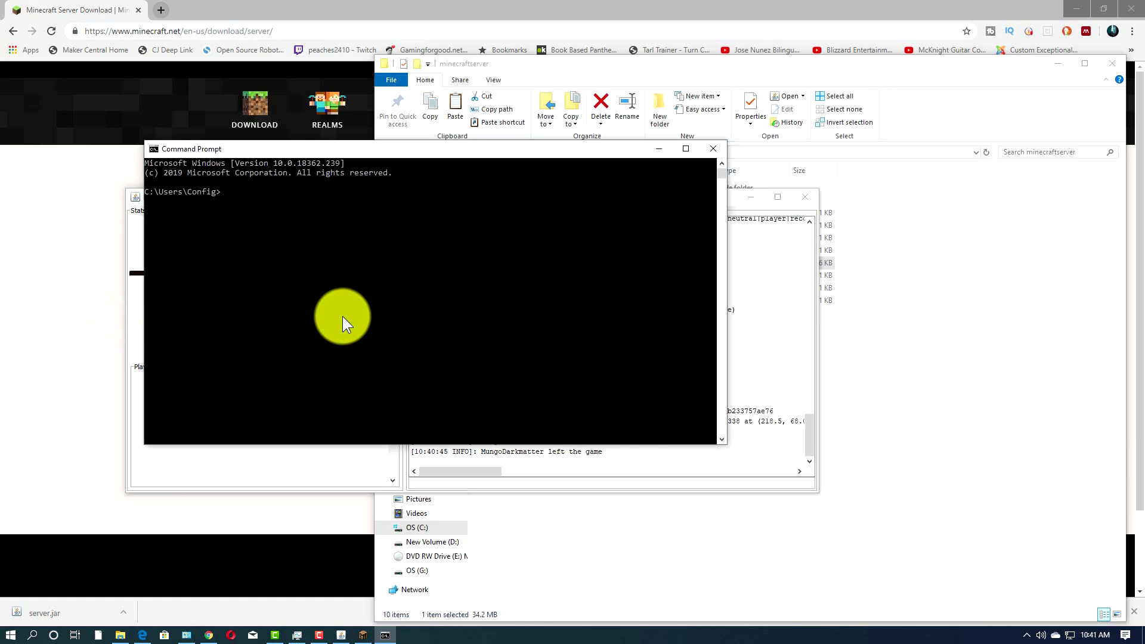
- Run ipconfig, read the IPv4 address 192.168.0.13, then minimize the console
text(ipcongi)
key(BackSpace)
key(BackSpace)
text(fig)
key(Return)
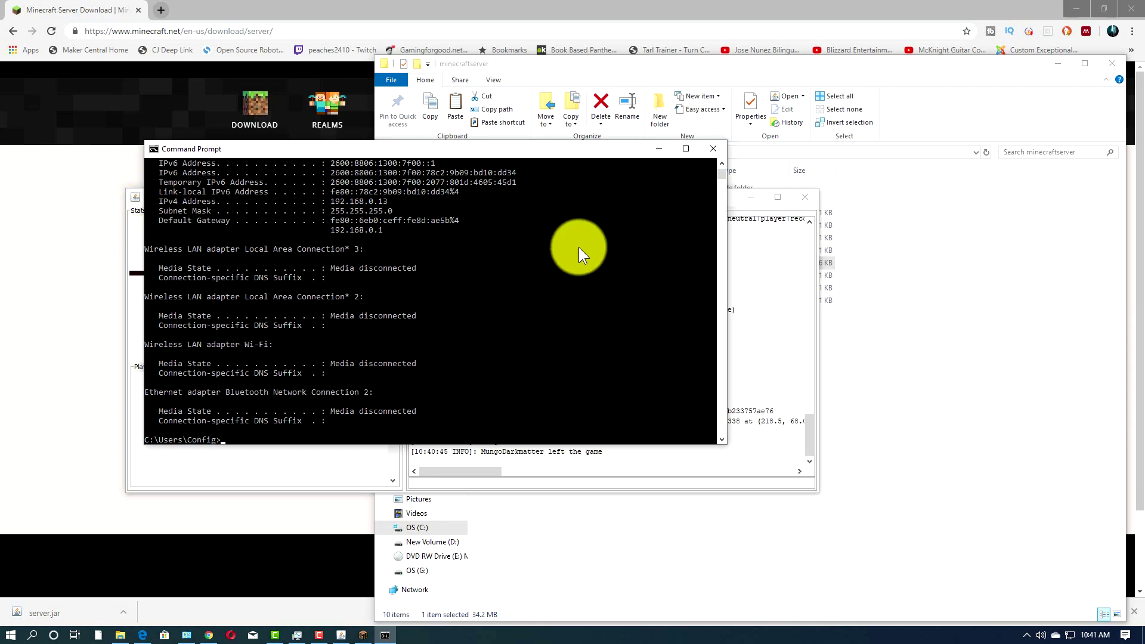
click(721, 173)
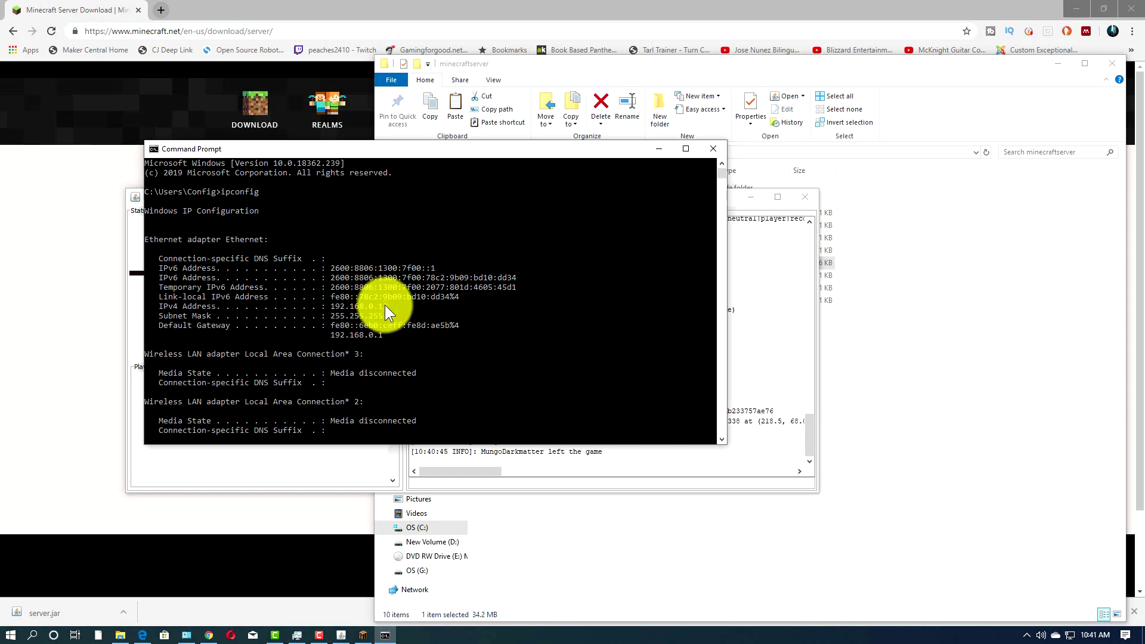
click(657, 150)
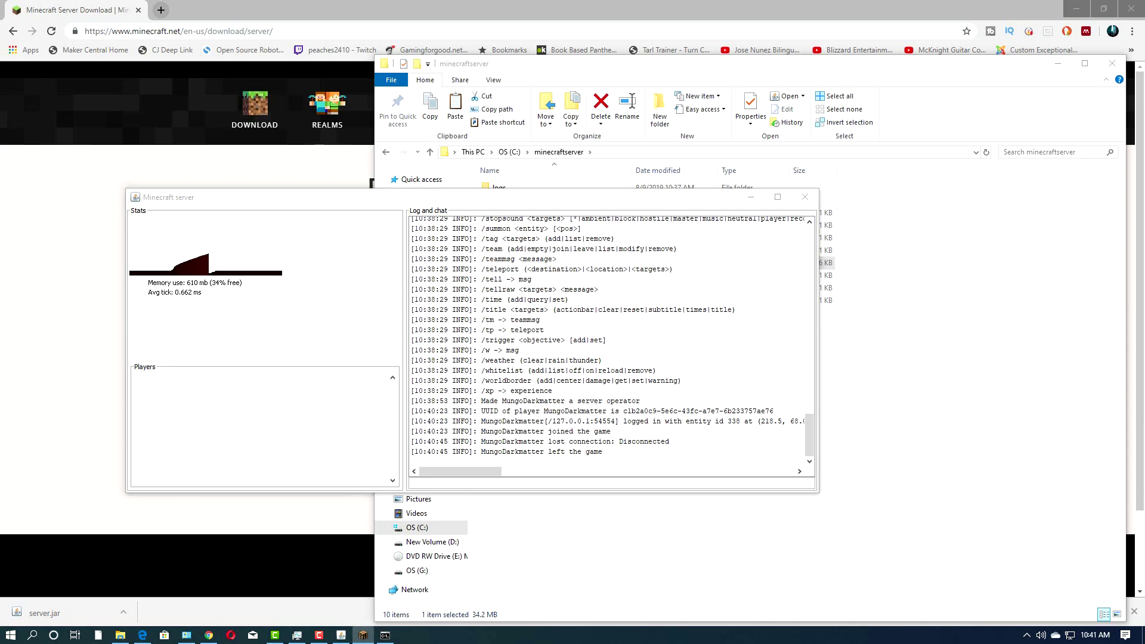
- Direct Connect to 192.168.0.13 to rejoin the server, then pause and minimize the game
key(alt+Tab)
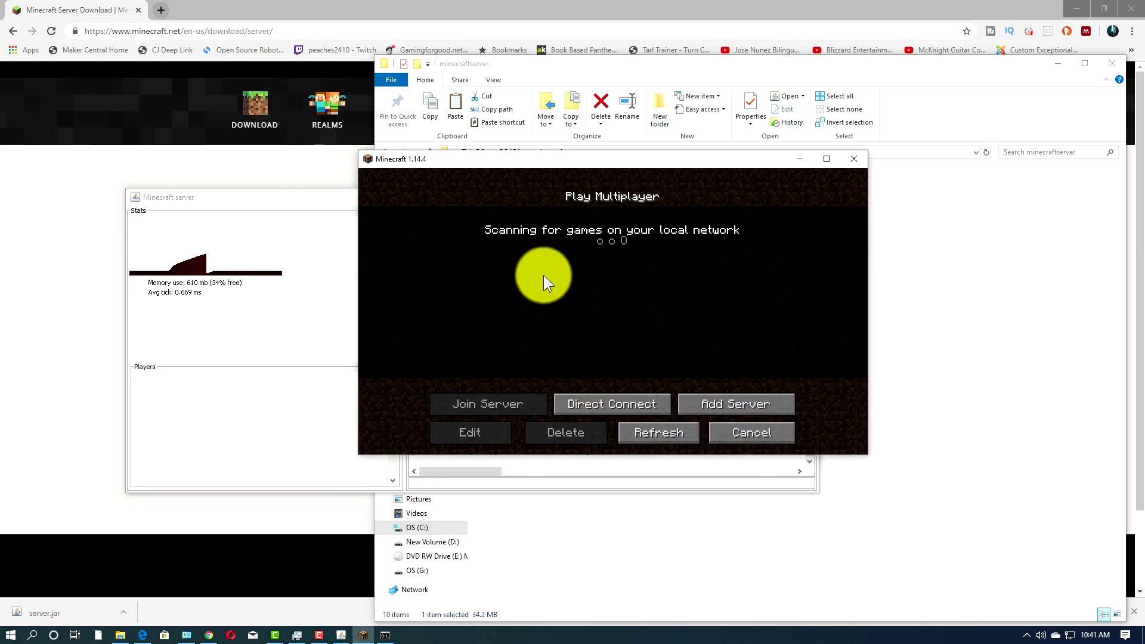
click(603, 403)
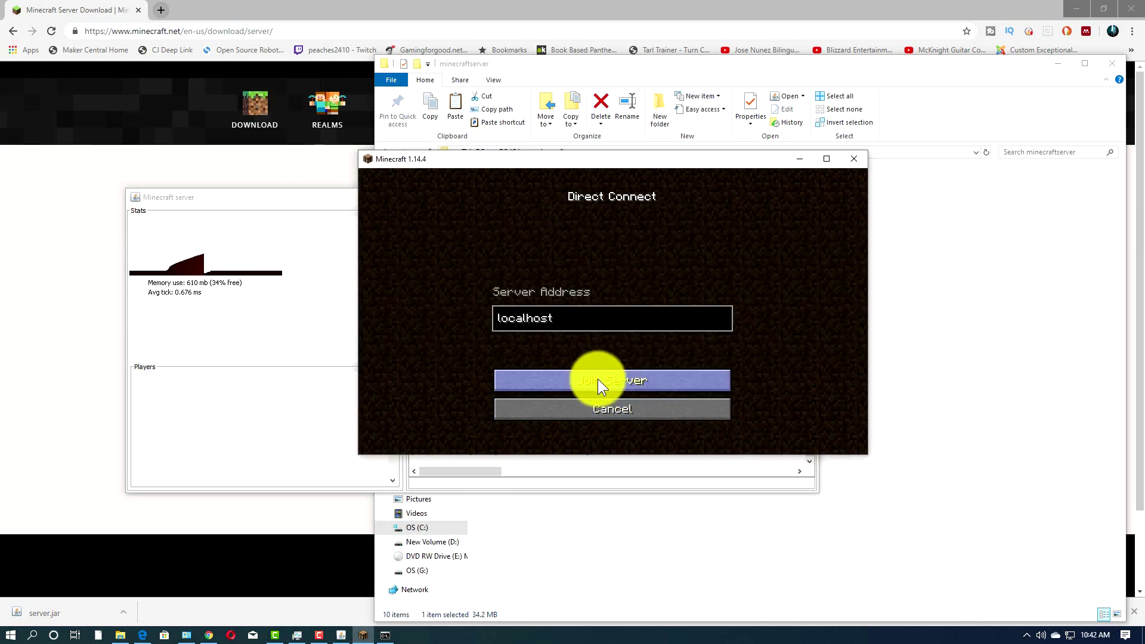
key(BackSpace)
key(BackSpace)
key(BackSpace)
key(BackSpace)
key(BackSpace)
key(BackSpace)
key(BackSpace)
key(BackSpace)
key(BackSpace)
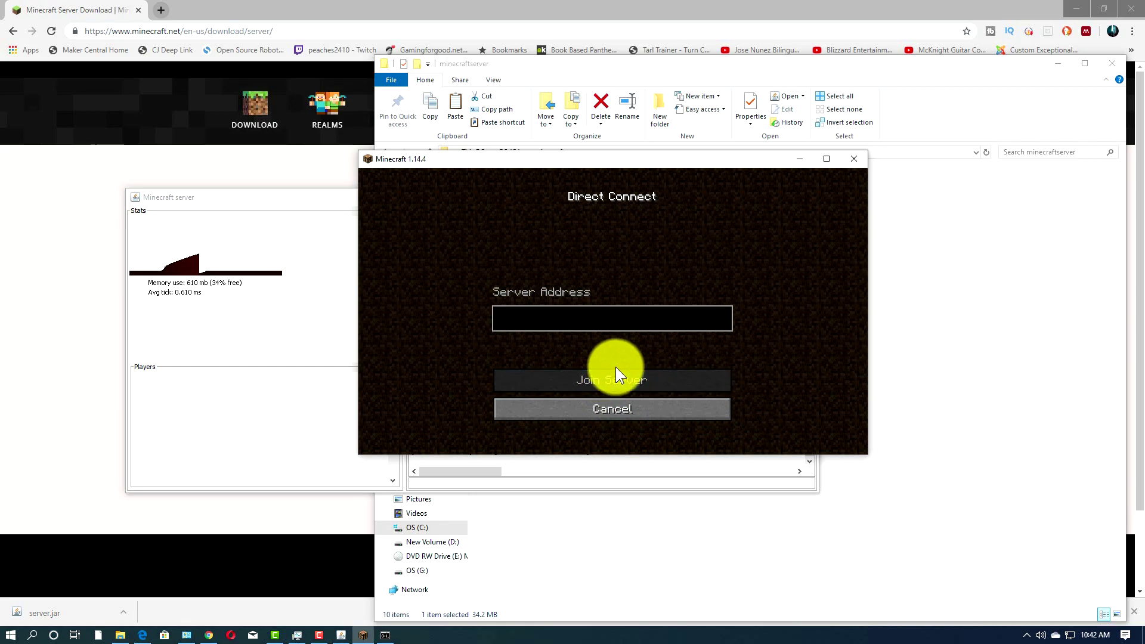
text(192.1)
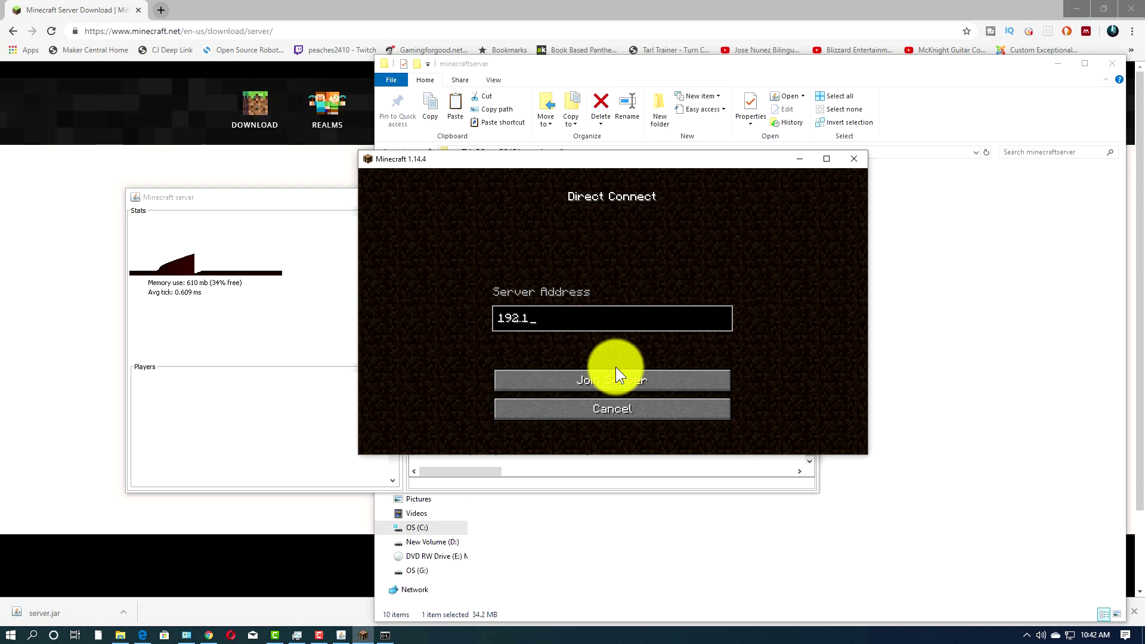
text(68.0.13)
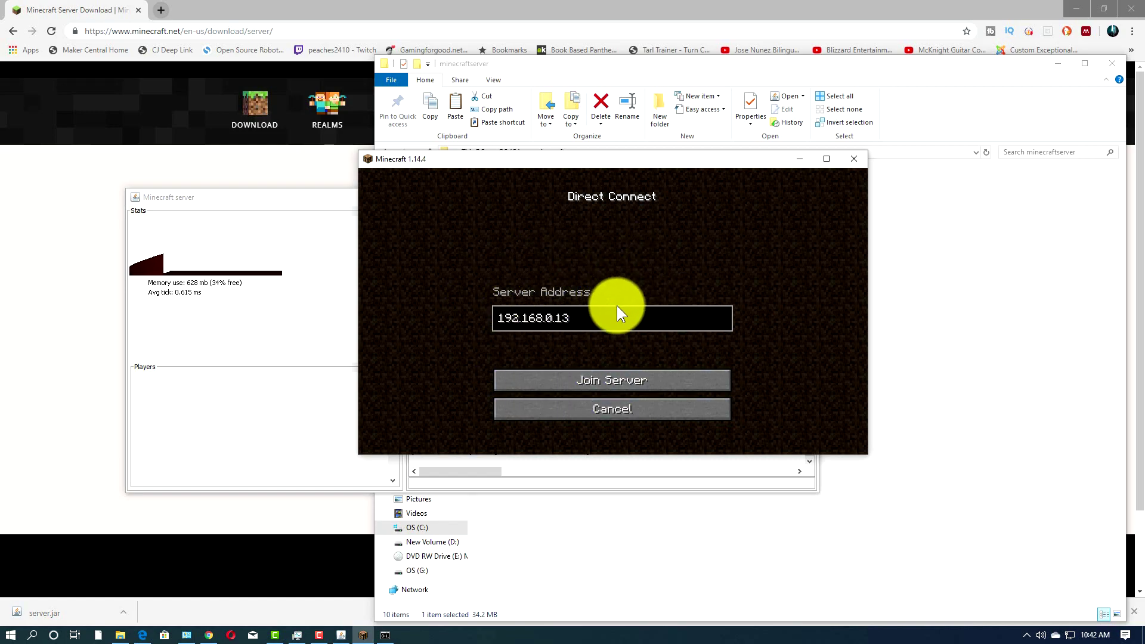
click(652, 378)
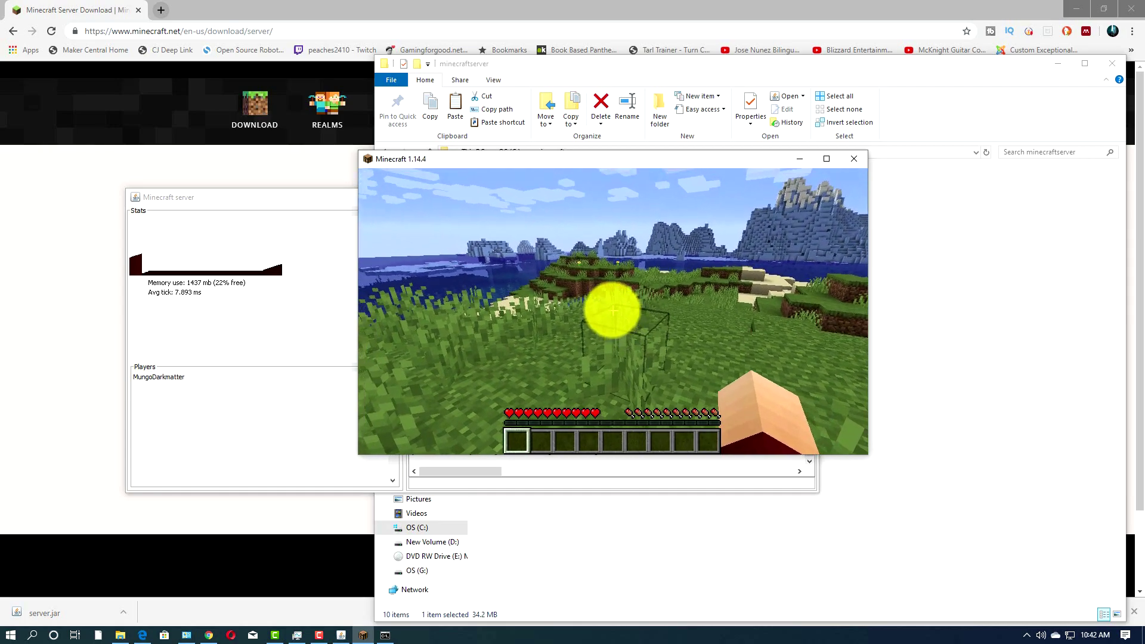
key(Escape)
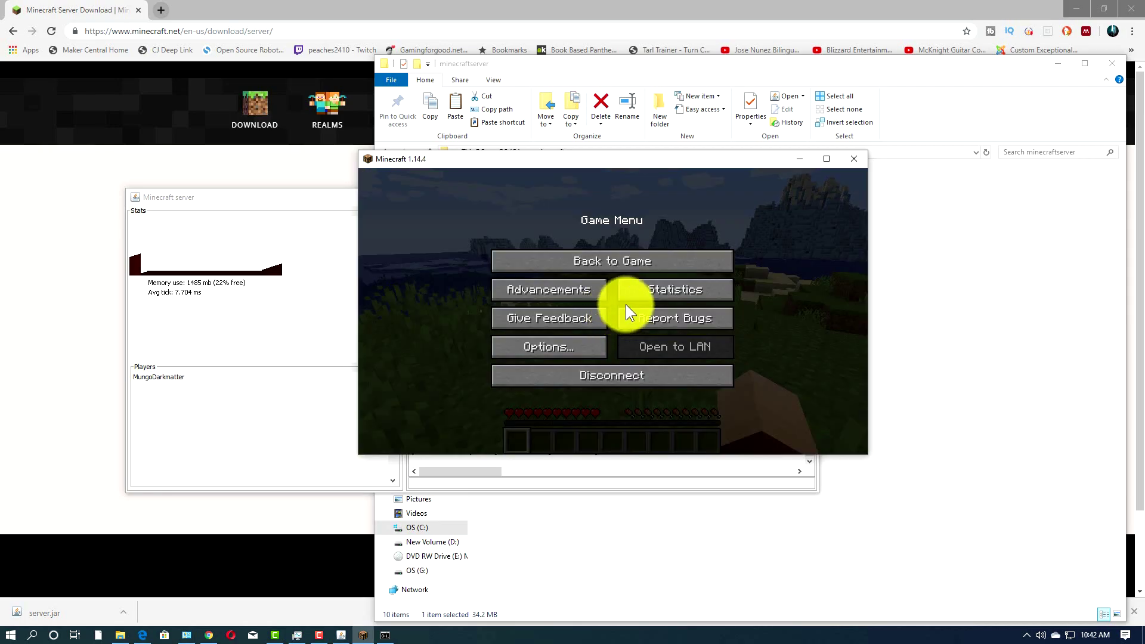
click(805, 158)
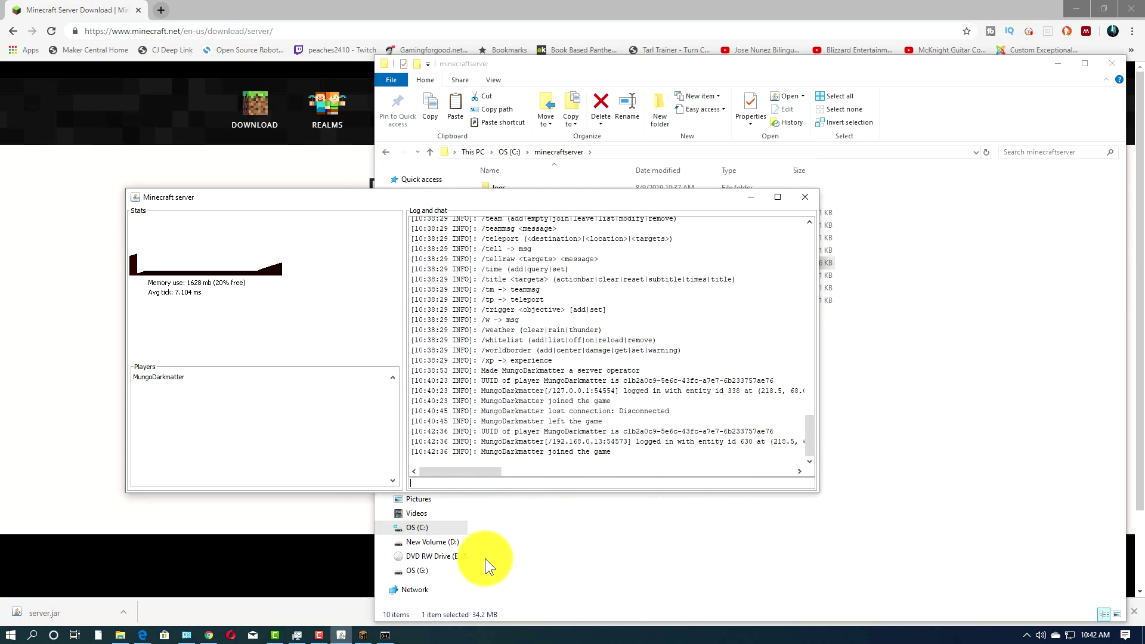
- From Control Panel open Windows Defender Firewall and its Advanced settings console
click(187, 635)
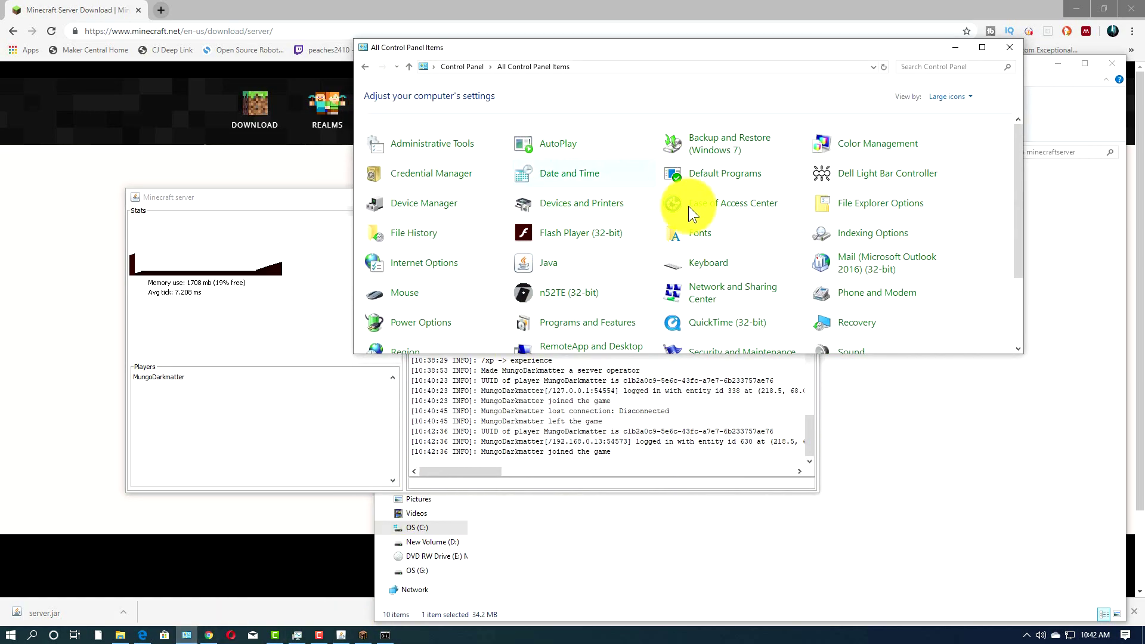
scroll(830, 228, down, 1)
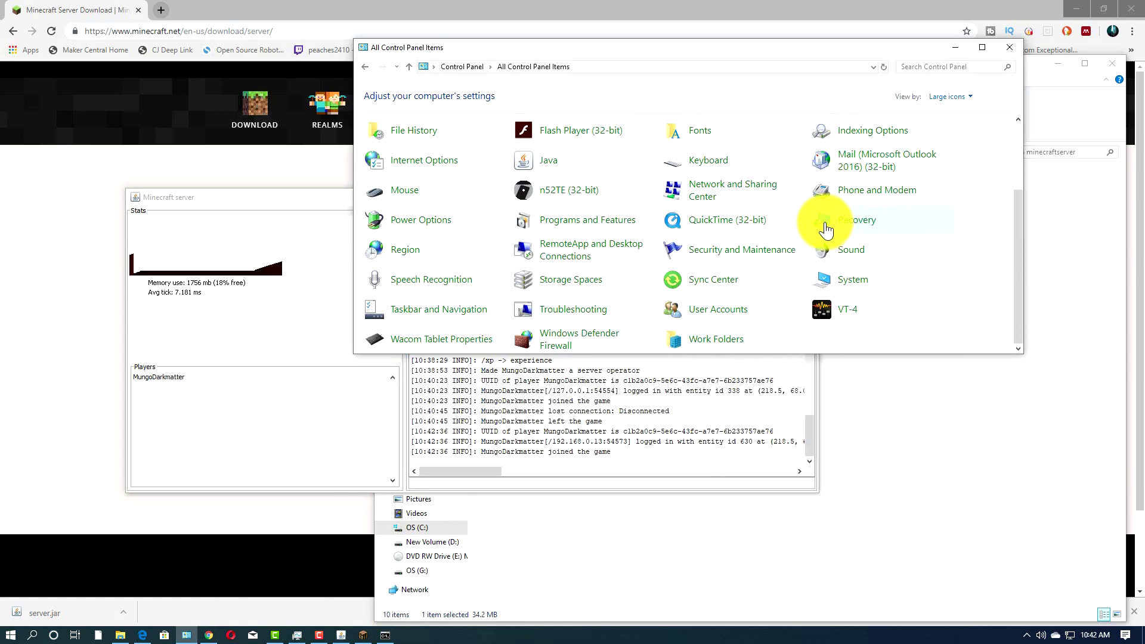
click(555, 352)
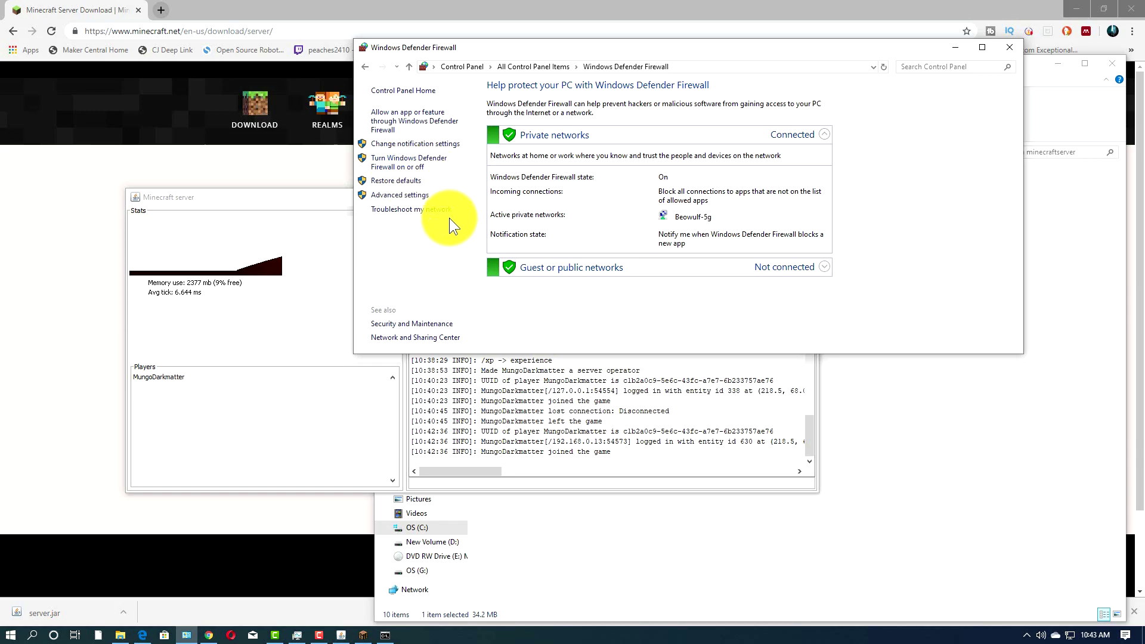
click(400, 196)
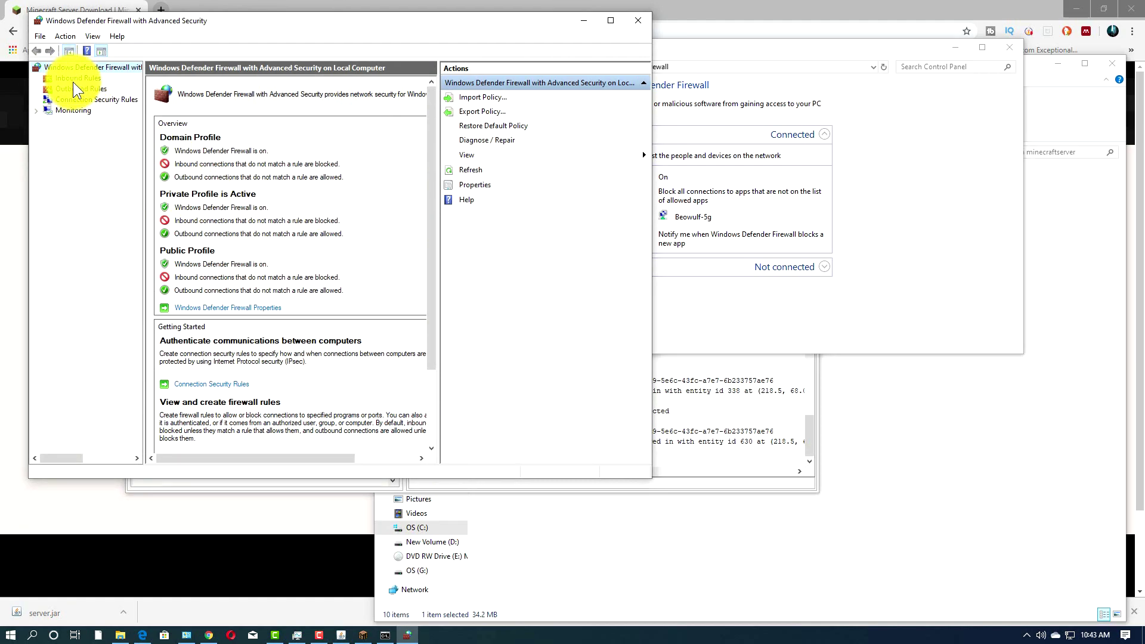
- Check the Enabled and Action values of the Java(TM) Platform SE binary inbound rules
click(73, 79)
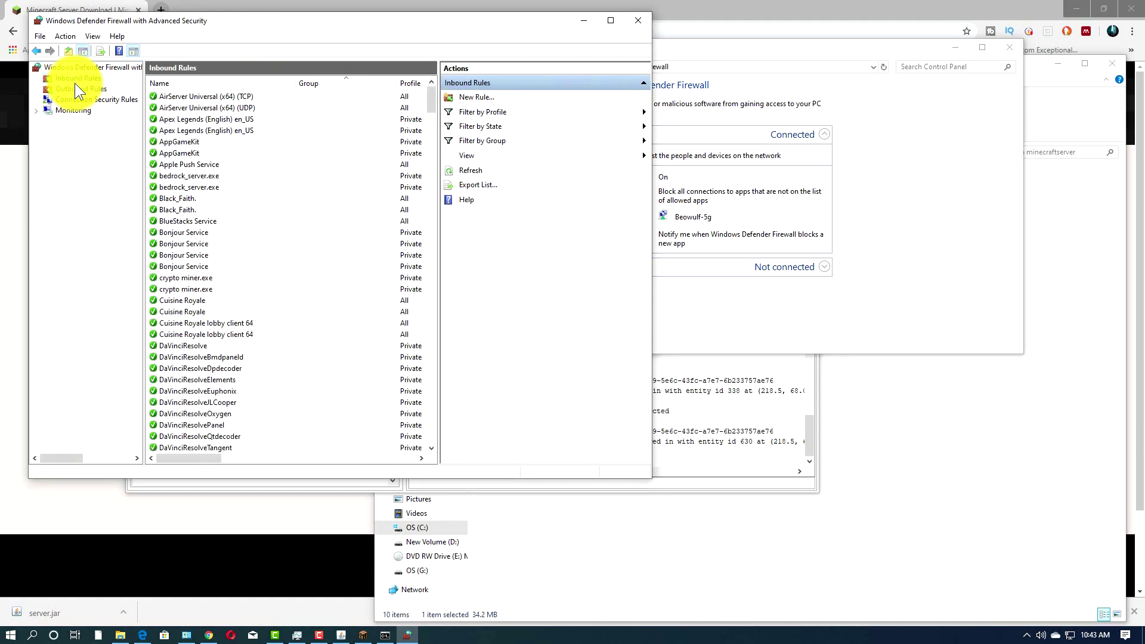
drag(433, 101, 439, 145)
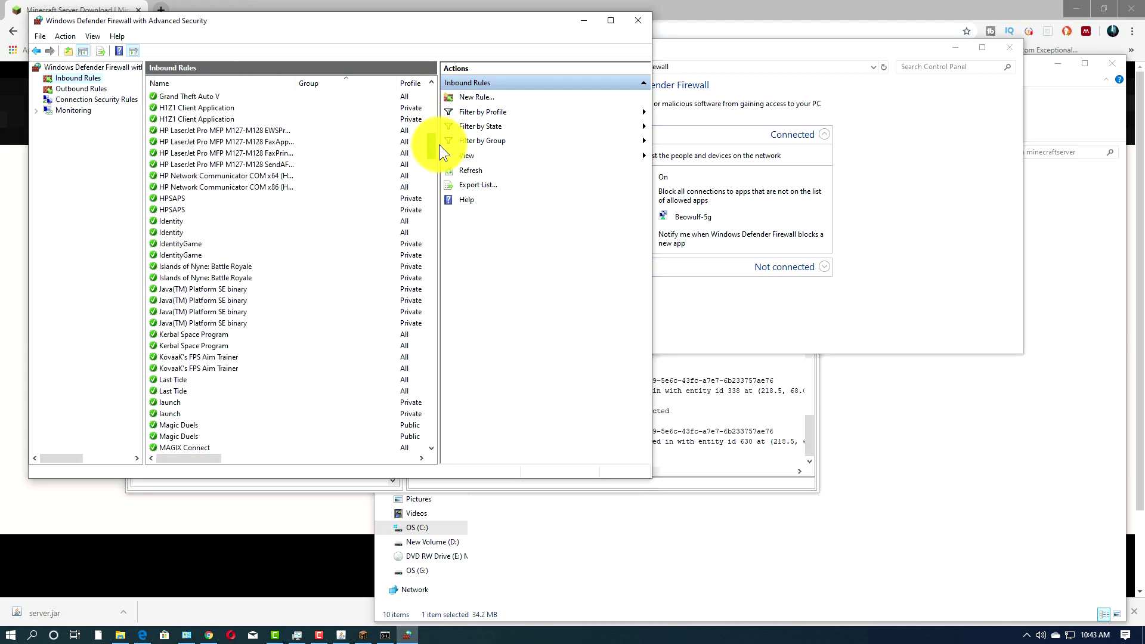
click(224, 320)
drag(208, 458, 210, 462)
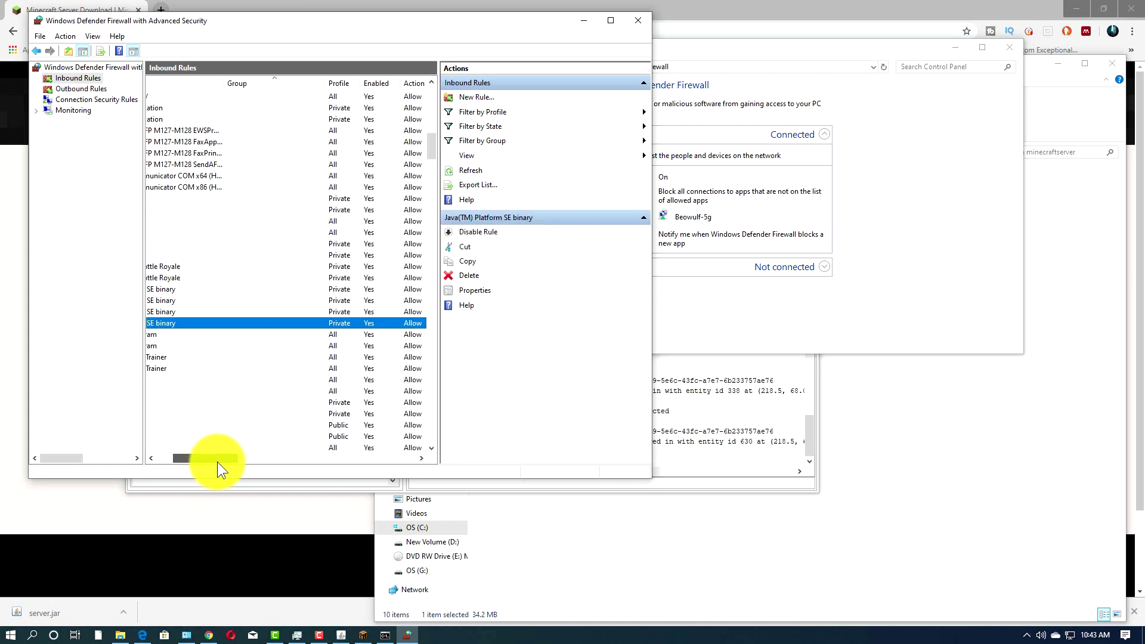
drag(218, 461, 160, 460)
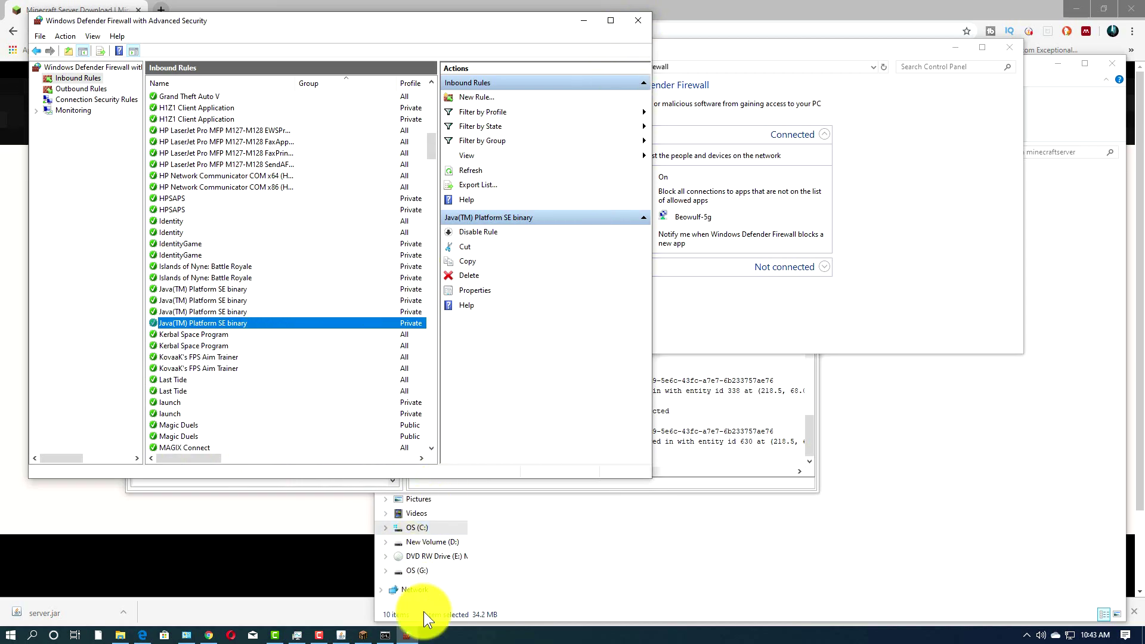
click(368, 637)
- Close the pause menu with Back to Game and resume playing
click(668, 263)
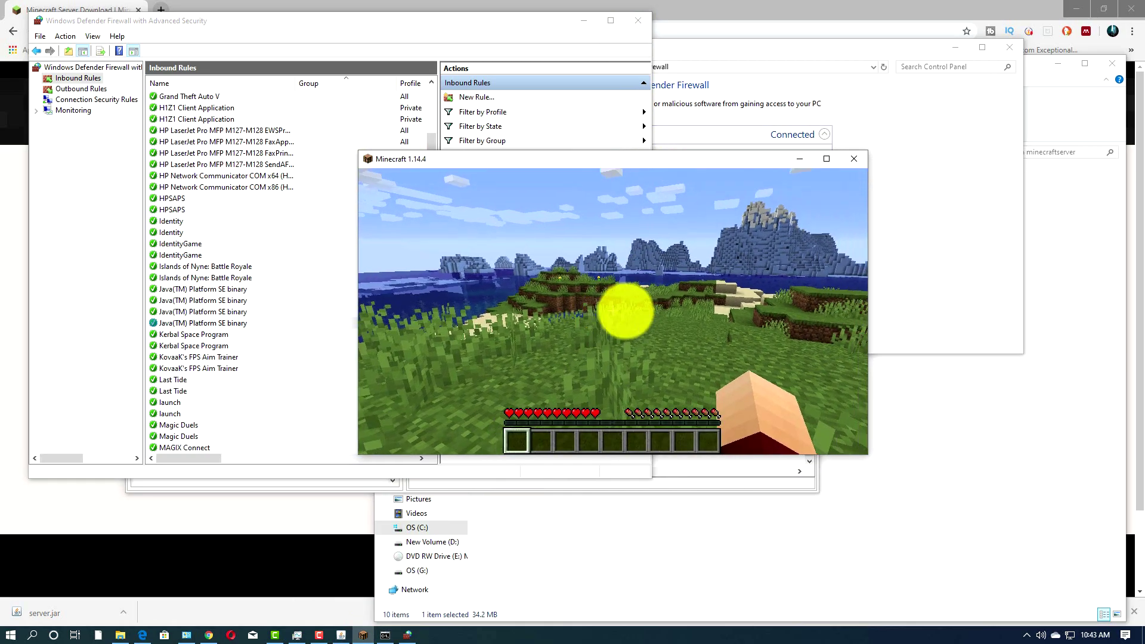